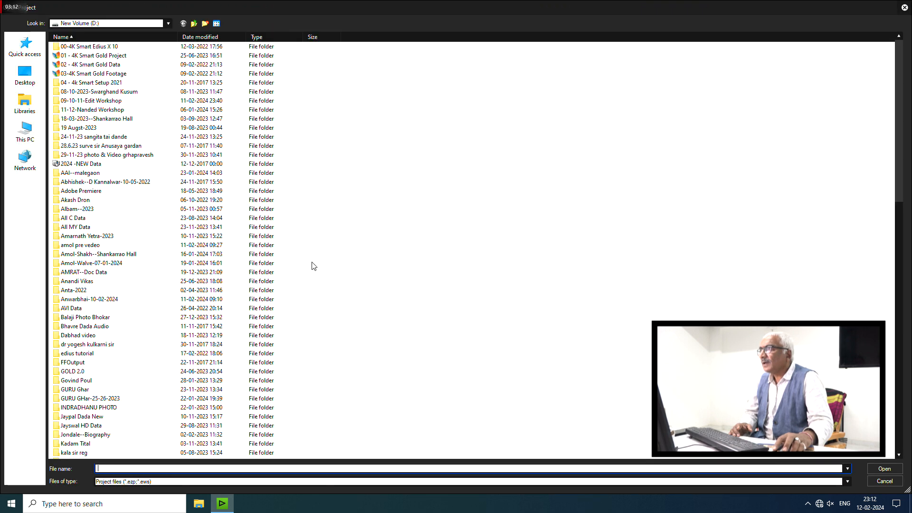
Step: Open the "01 hindi" project from the 09 Camera Titles folder in 2024 -NEW Data
{"action": "double_click", "coordinate": [105, 168]}
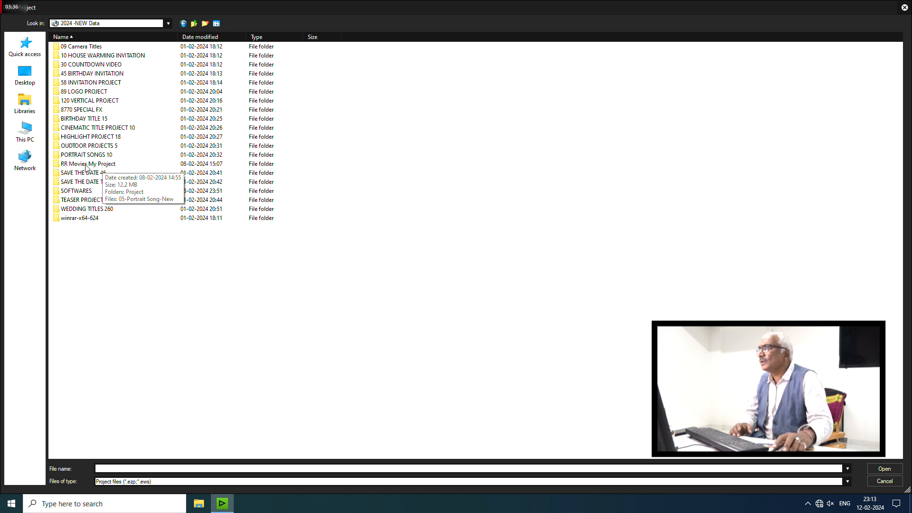
{"action": "double_click", "coordinate": [85, 47]}
{"action": "double_click", "coordinate": [85, 47]}
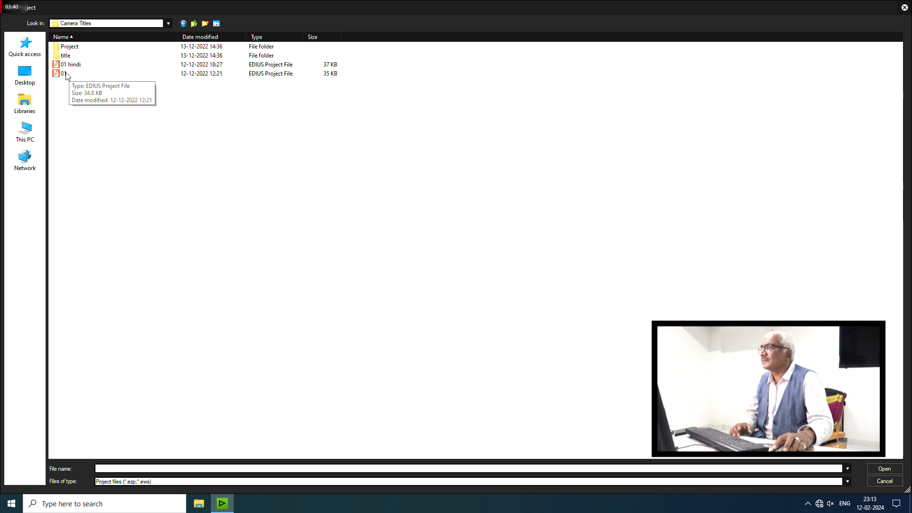
{"action": "double_click", "coordinate": [70, 65]}
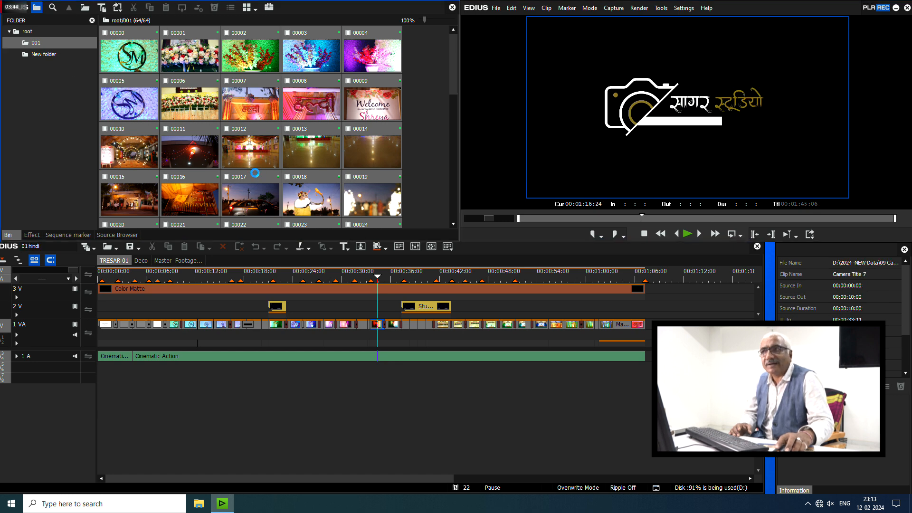
{"action": "left_click", "coordinate": [375, 383]}
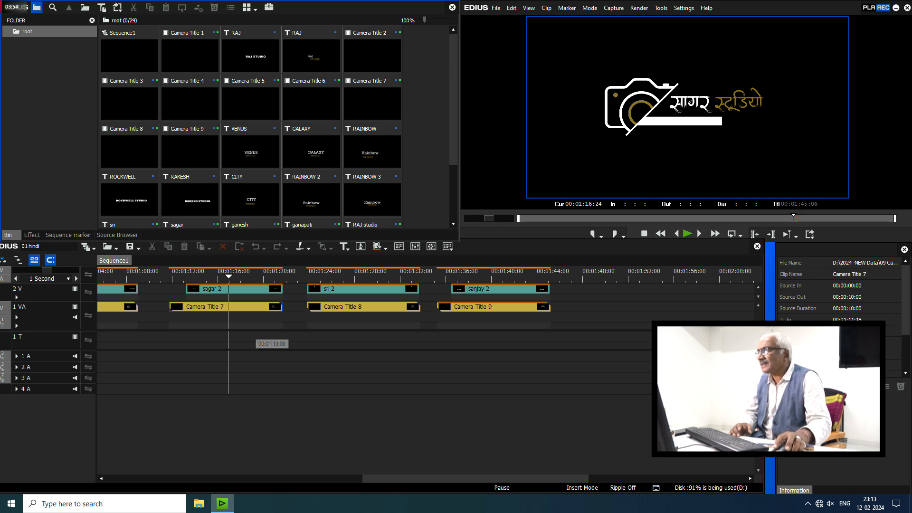
Step: Scrub the timeline to preview the camera title animations, ending on Camera Title 2 at 00:00:17:21
{"action": "left_click_drag", "start_coordinate": [118, 275], "coordinate": [215, 285]}
{"action": "left_click", "coordinate": [195, 299]}
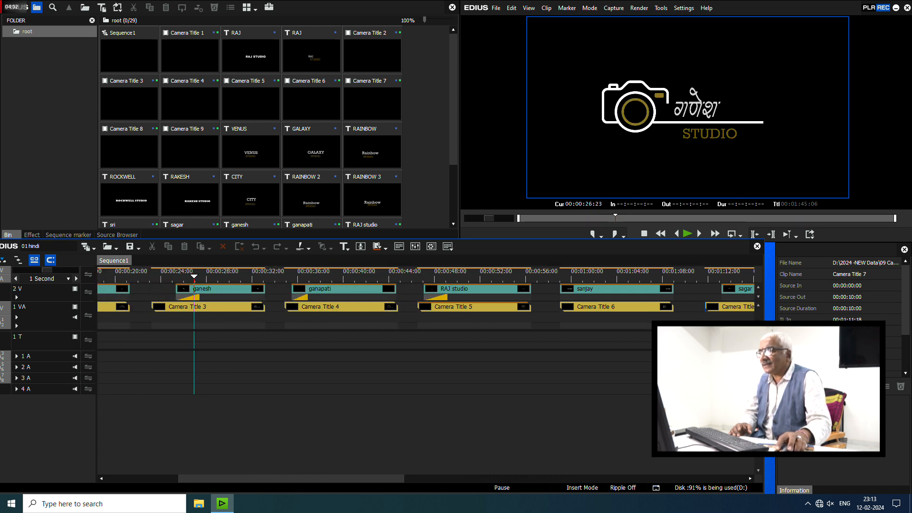
{"action": "left_click_drag", "start_coordinate": [320, 480], "coordinate": [212, 468]}
{"action": "left_click_drag", "start_coordinate": [130, 273], "coordinate": [575, 300]}
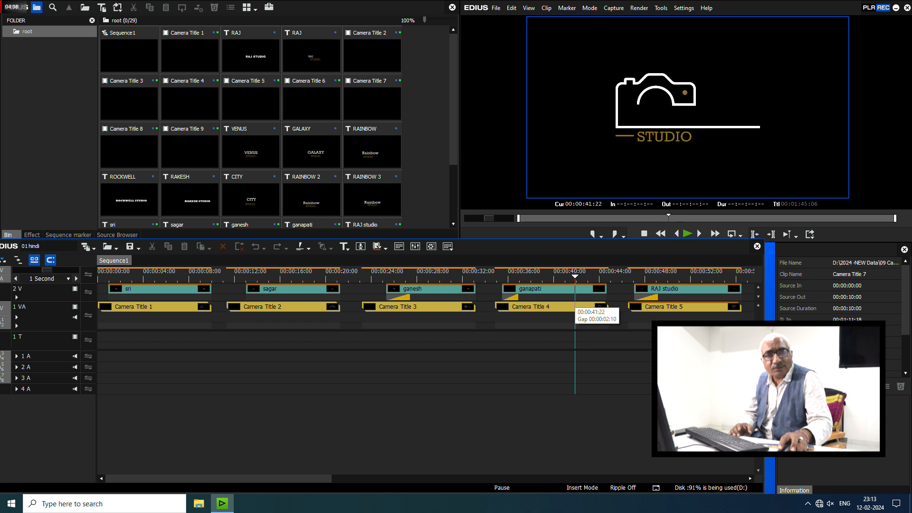
{"action": "left_click_drag", "start_coordinate": [577, 278], "coordinate": [303, 277]}
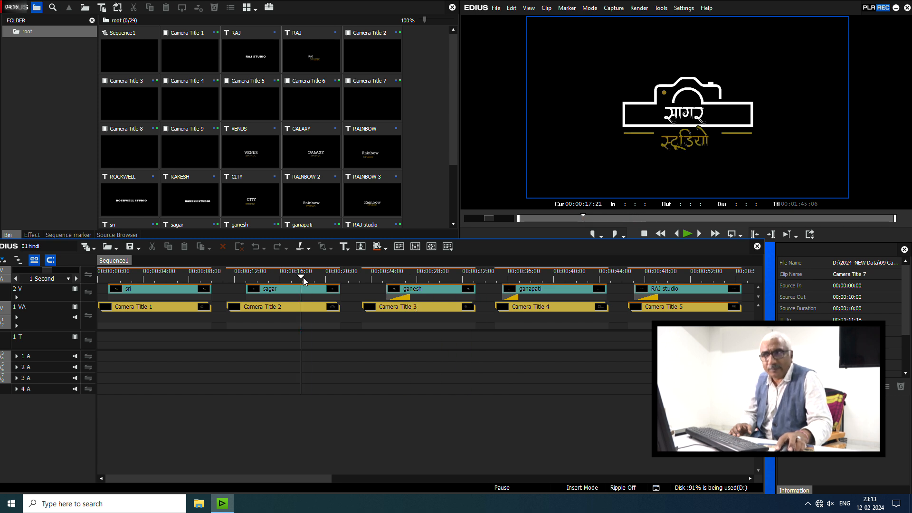
Step: Open the 00113-EPIEDI-BRD-001 project from 45 BIRTHDAY INVITATION > BRD-001 without saving the current project
{"action": "left_click", "coordinate": [496, 8]}
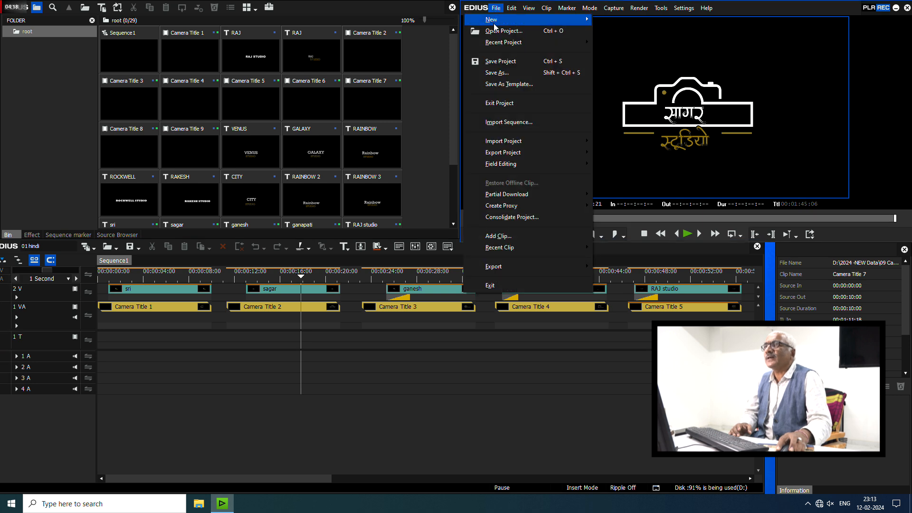
{"action": "left_click", "coordinate": [497, 31]}
{"action": "left_click", "coordinate": [379, 384]}
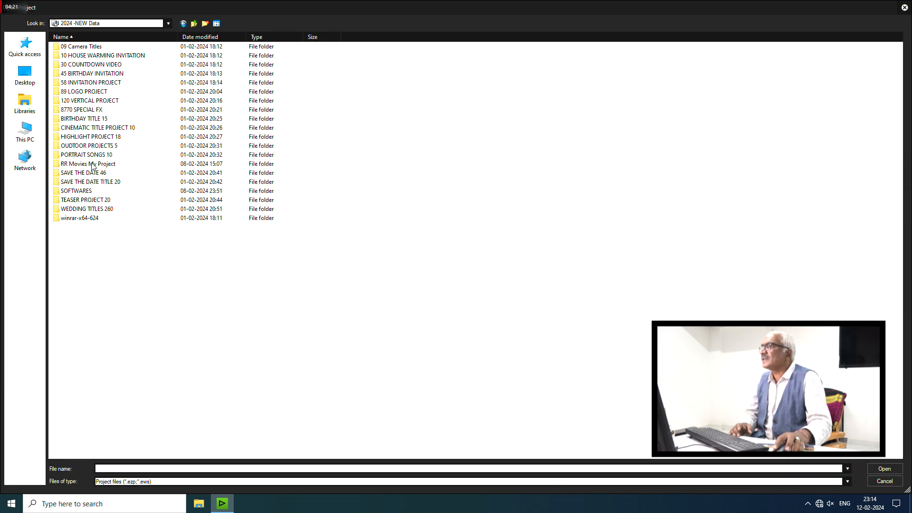
{"action": "left_click", "coordinate": [105, 75]}
{"action": "double_click", "coordinate": [105, 75]}
{"action": "double_click", "coordinate": [101, 56]}
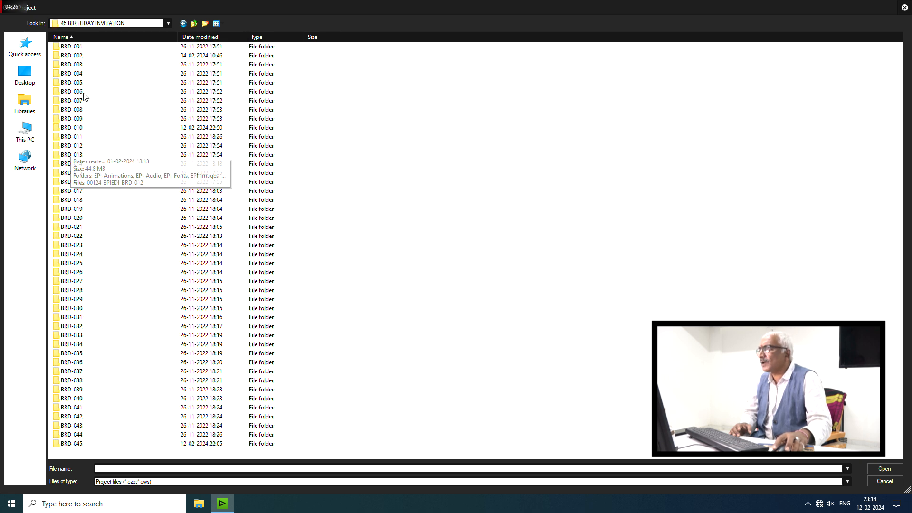
{"action": "double_click", "coordinate": [79, 47]}
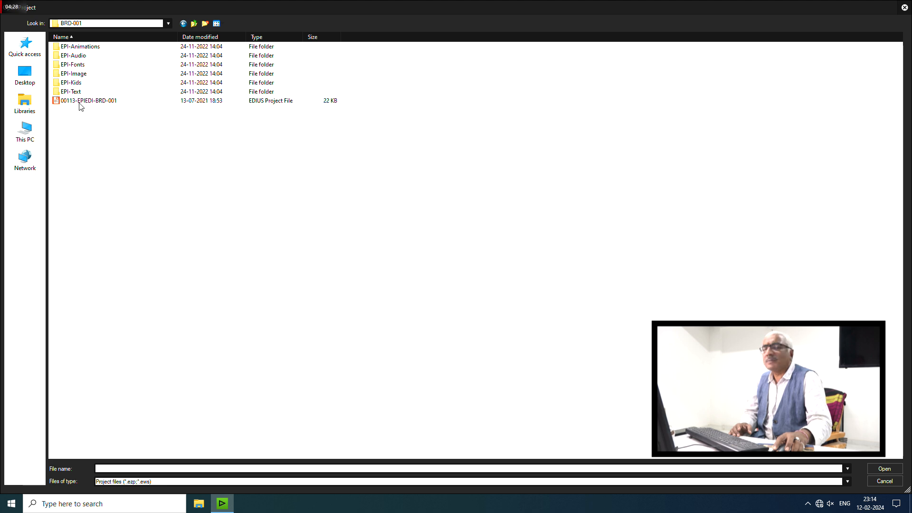
{"action": "double_click", "coordinate": [80, 101]}
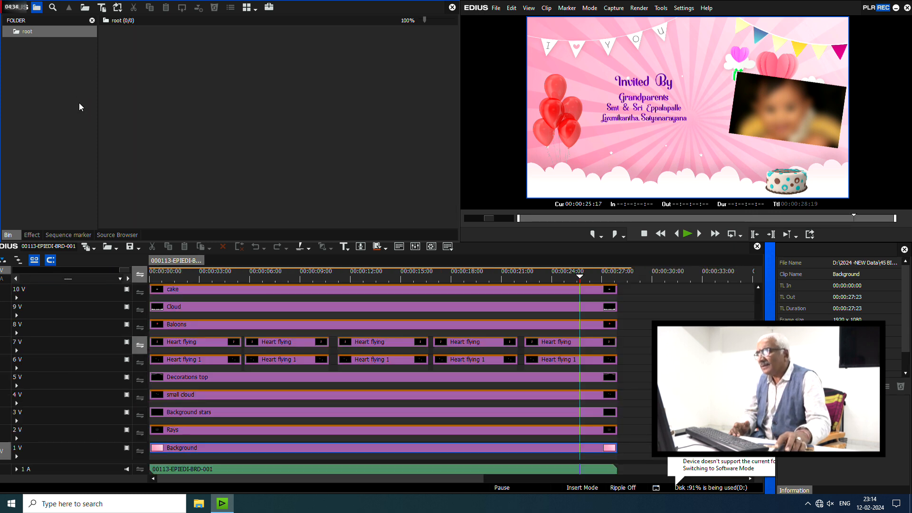
Step: Preview the birthday invitation from the start to 00:00:14:11 and select the 002-Photo clip on track 12 V
{"action": "left_click", "coordinate": [146, 281]}
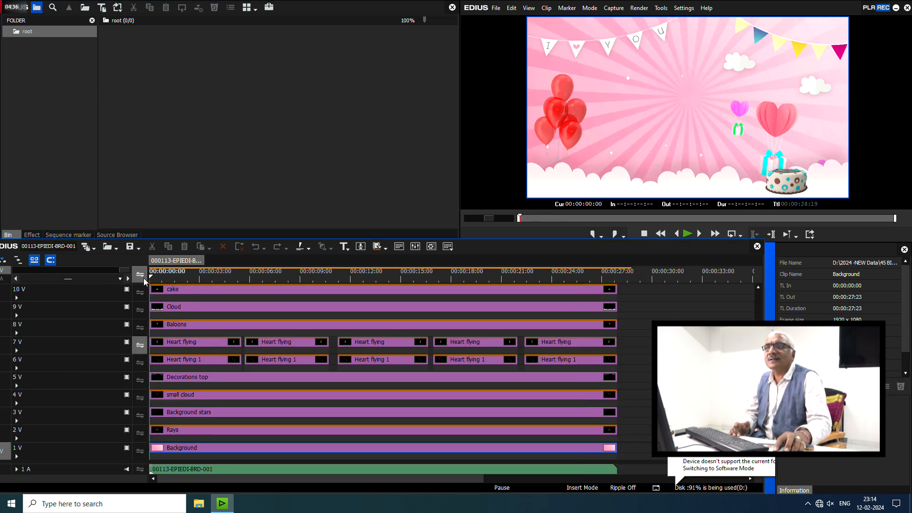
{"action": "left_click_drag", "start_coordinate": [145, 281], "coordinate": [390, 308]}
{"action": "left_click_drag", "start_coordinate": [758, 347], "coordinate": [759, 304]}
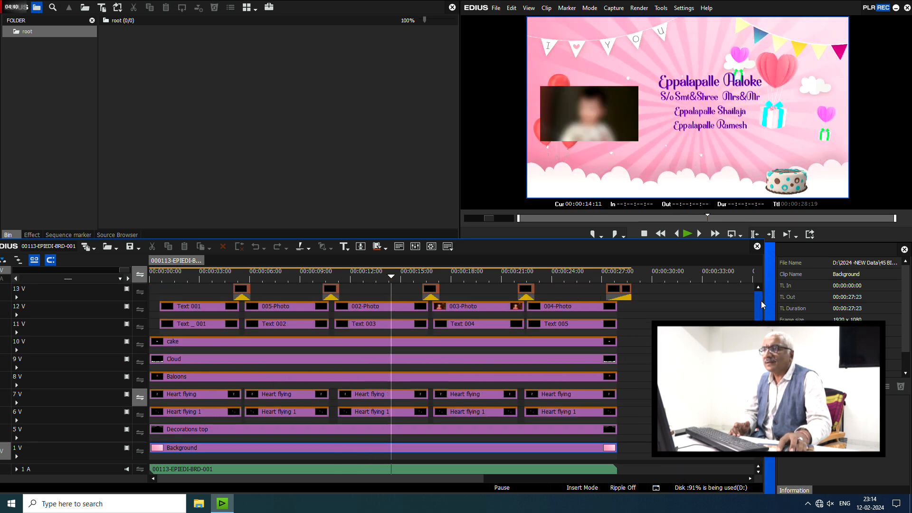
{"action": "left_click", "coordinate": [400, 307]}
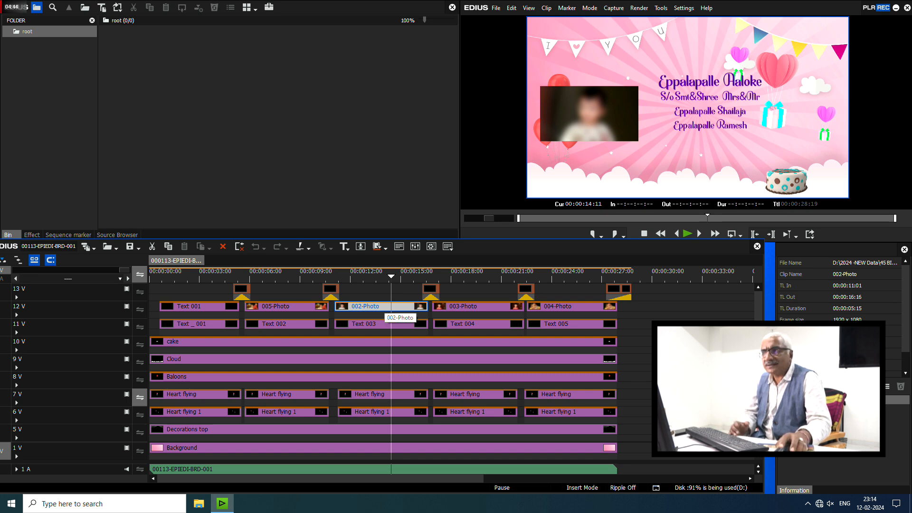
Step: Open the INVITATION-08 project from 58 INVITATION PROJECT > 8 INVITATION PROJECT in 2024 -NEW Data without saving the current project
{"action": "left_click", "coordinate": [497, 9]}
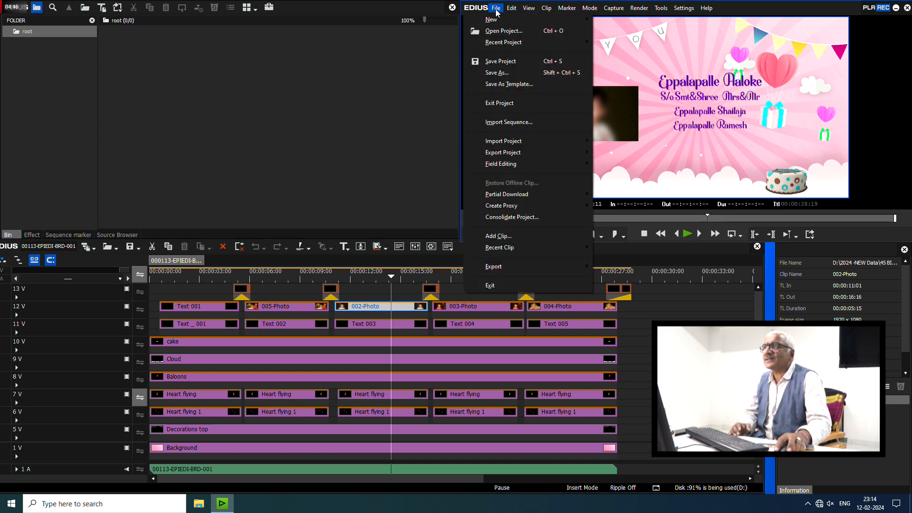
{"action": "left_click", "coordinate": [494, 29]}
{"action": "left_click", "coordinate": [377, 385]}
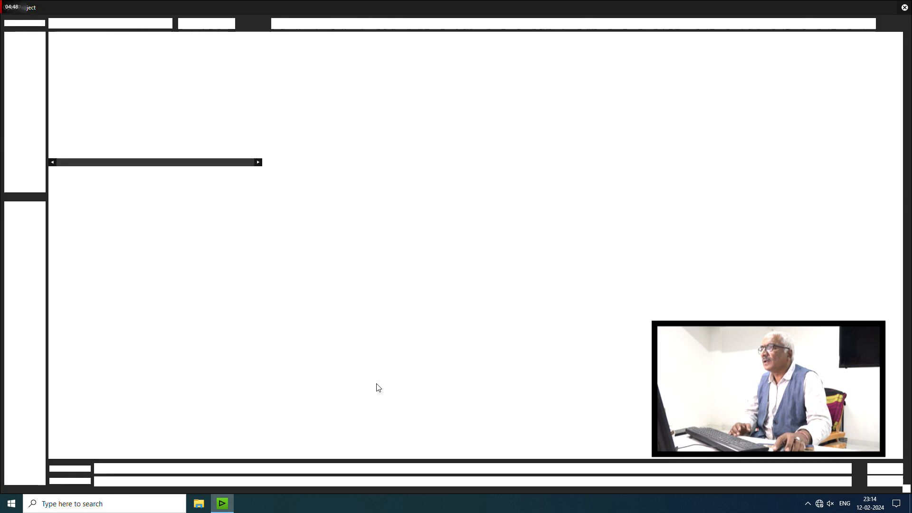
{"action": "left_click", "coordinate": [89, 164]}
{"action": "double_click", "coordinate": [90, 164]}
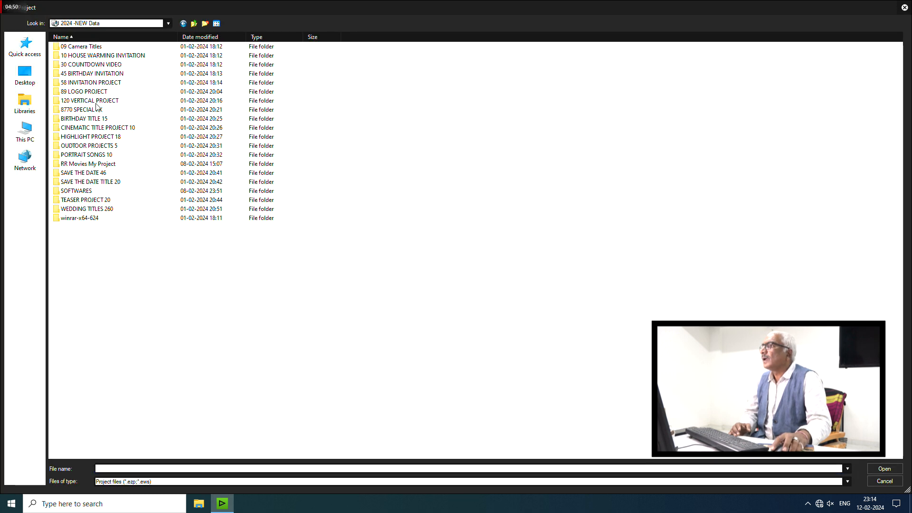
{"action": "double_click", "coordinate": [102, 86]}
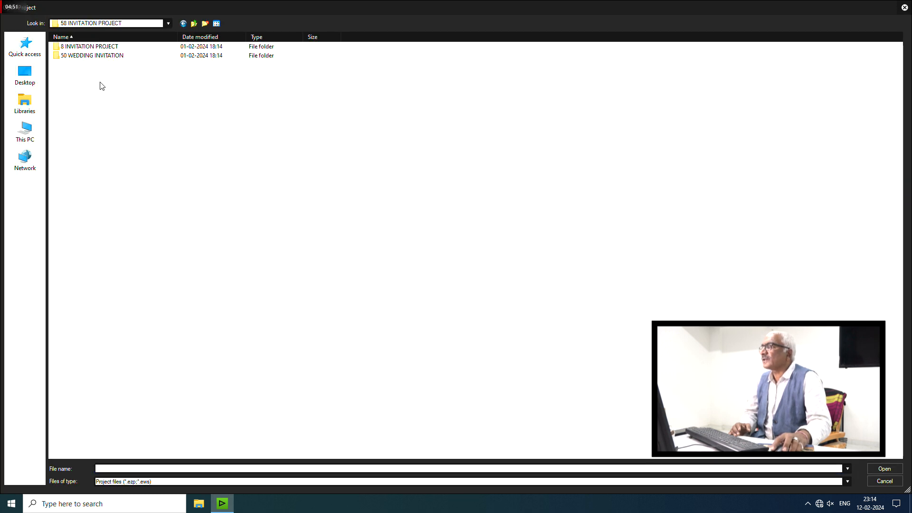
{"action": "double_click", "coordinate": [96, 50]}
{"action": "double_click", "coordinate": [97, 113]}
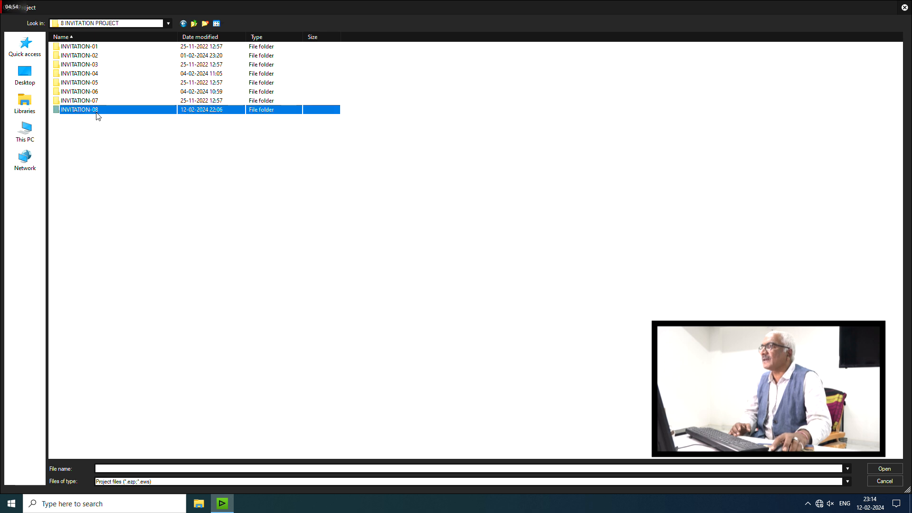
{"action": "left_click", "coordinate": [86, 112]}
{"action": "double_click", "coordinate": [86, 113]}
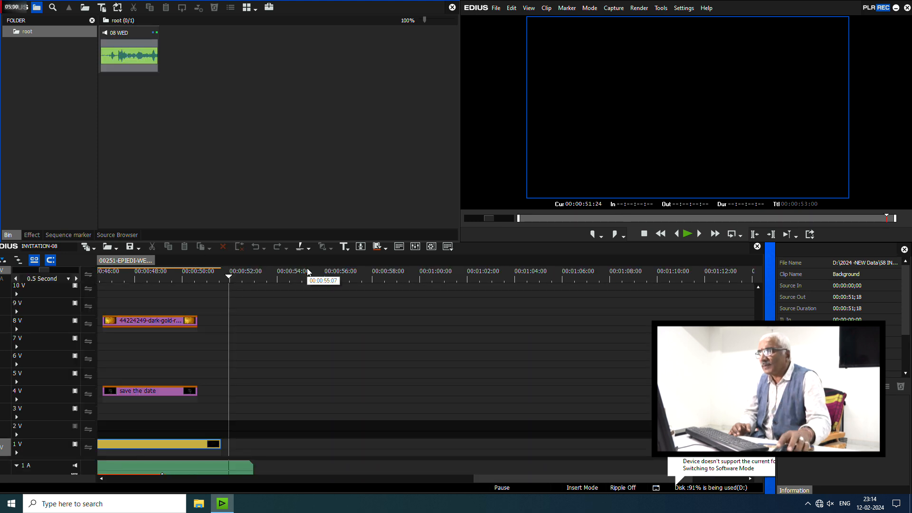
Step: Preview the wedding invitation from the timeline's beginning up to 00:00:11:24, over the Text 002 clip
{"action": "left_click_drag", "start_coordinate": [555, 479], "coordinate": [170, 487]}
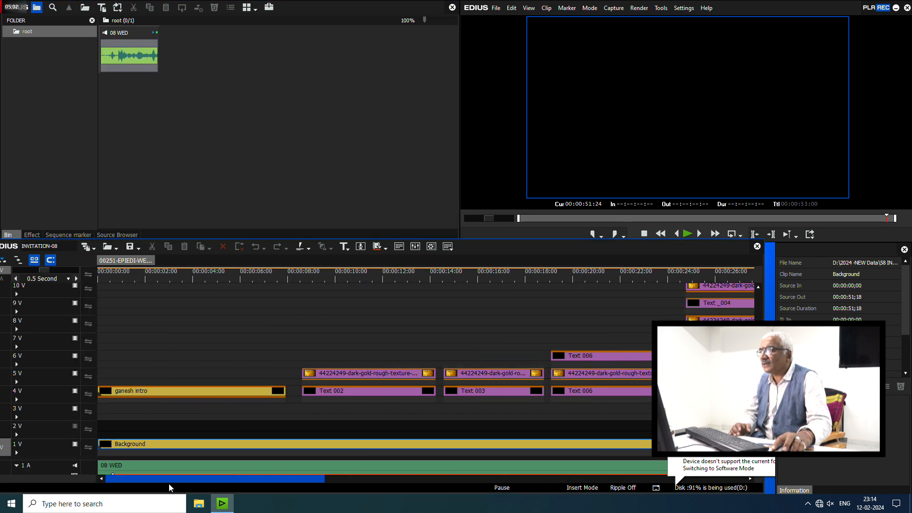
{"action": "left_click_drag", "start_coordinate": [125, 273], "coordinate": [382, 306]}
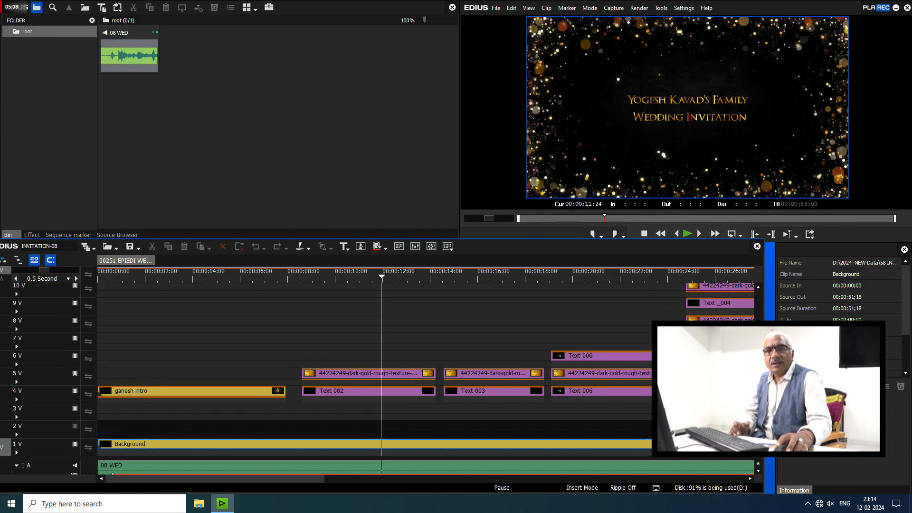
Step: Open the LOGO-24 project from 89 LOGO PROJECT > 24 LOGO PROJECT without saving the current project, and preview its logo animation at 00:00:05:13
{"action": "left_click", "coordinate": [495, 8]}
{"action": "left_click", "coordinate": [489, 31]}
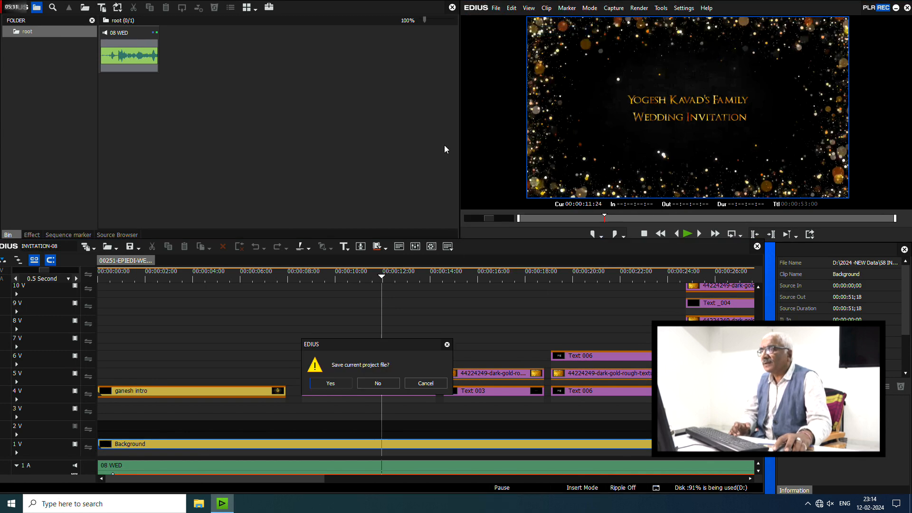
{"action": "left_click", "coordinate": [377, 385]}
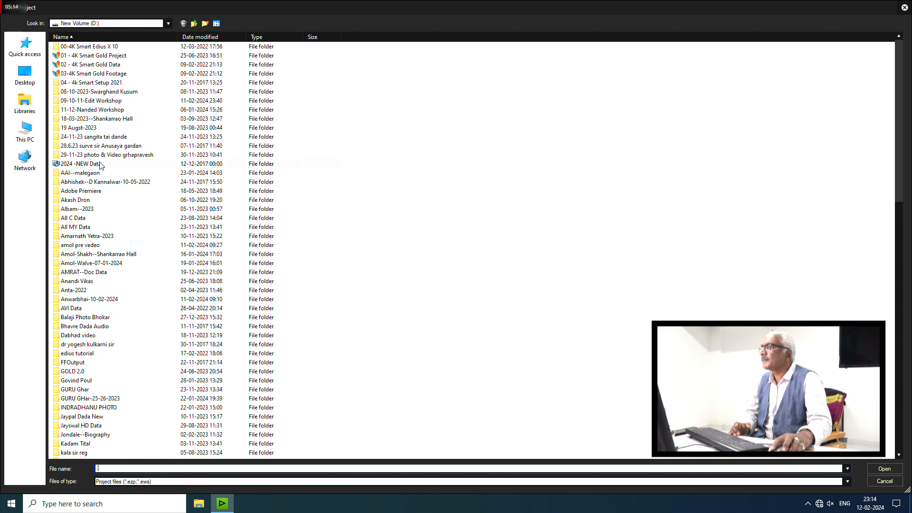
{"action": "double_click", "coordinate": [100, 165]}
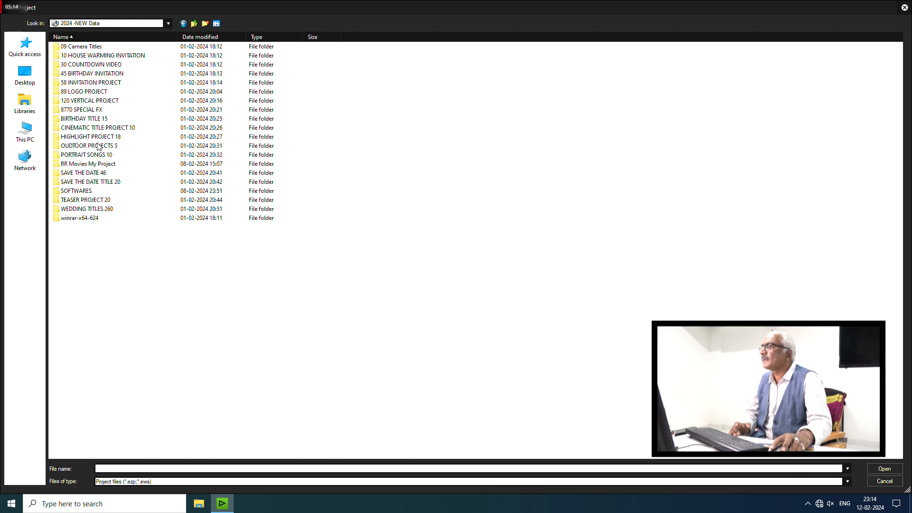
{"action": "double_click", "coordinate": [100, 93]}
{"action": "double_click", "coordinate": [88, 47]}
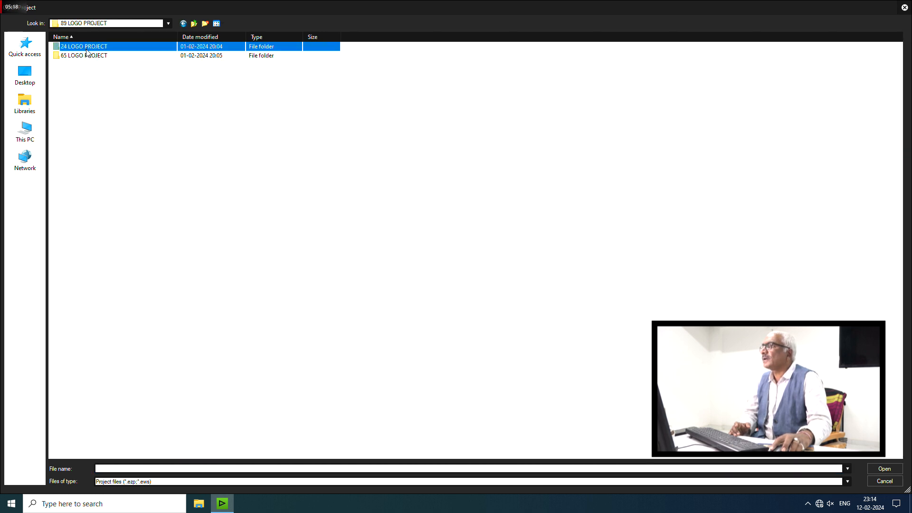
{"action": "double_click", "coordinate": [72, 254]}
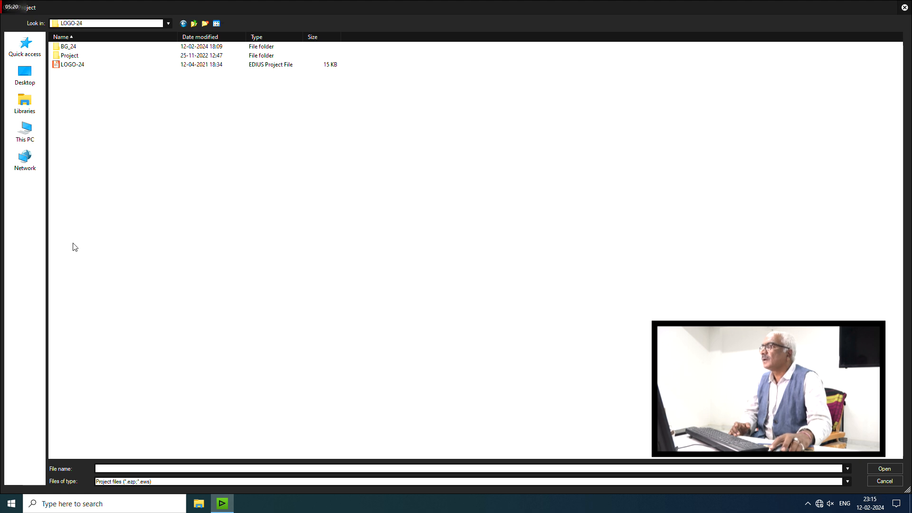
{"action": "double_click", "coordinate": [81, 64]}
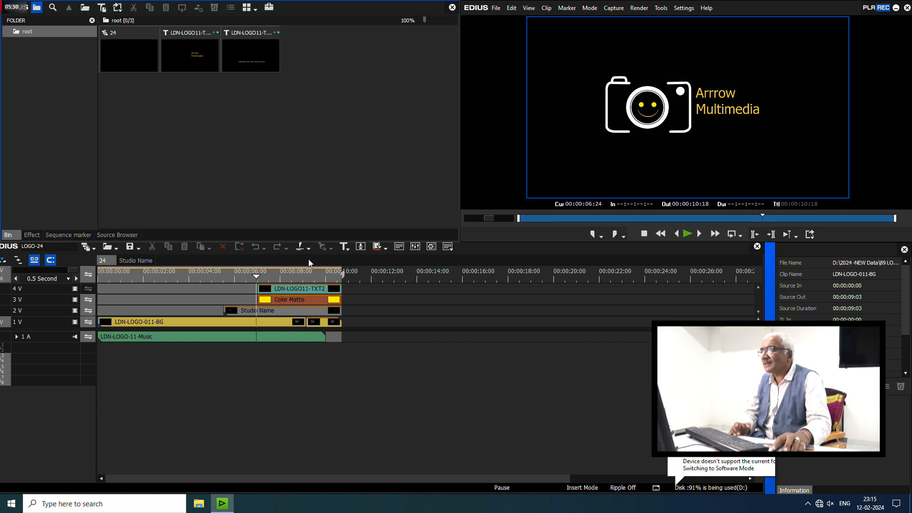
{"action": "left_click_drag", "start_coordinate": [269, 272], "coordinate": [223, 282]}
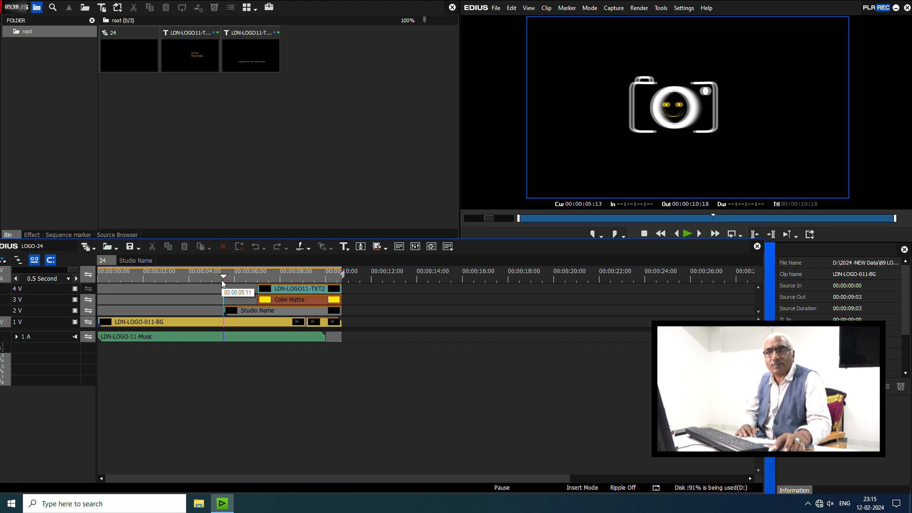
Step: Open project "10" from 120 VERTICAL PROJECT > 10 VERTICAL ENAGMENT EDIUS in 2024 -NEW Data
{"action": "left_click", "coordinate": [495, 9]}
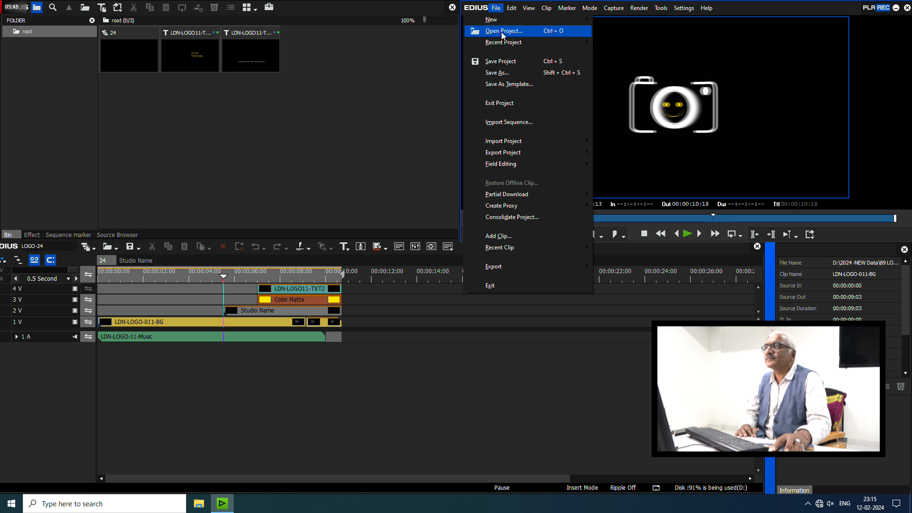
{"action": "left_click", "coordinate": [501, 31]}
{"action": "left_click", "coordinate": [94, 165]}
{"action": "double_click", "coordinate": [93, 166]}
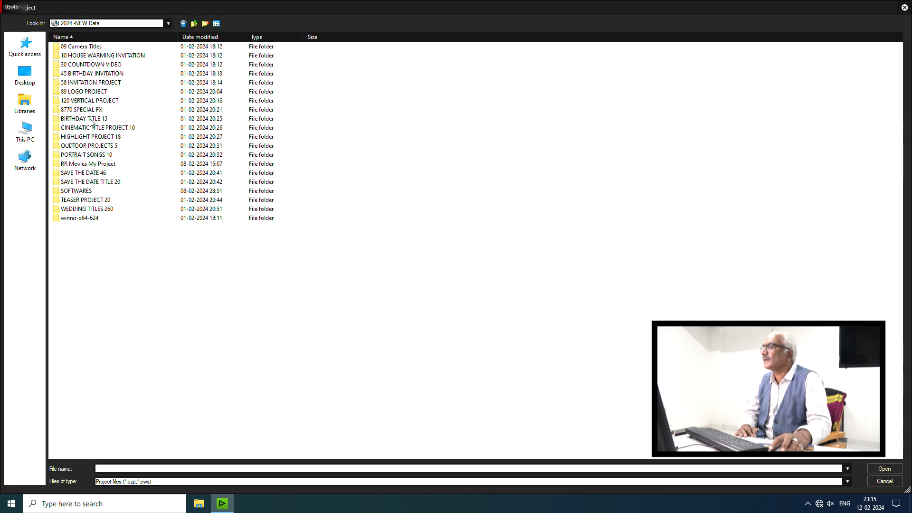
{"action": "double_click", "coordinate": [90, 101]}
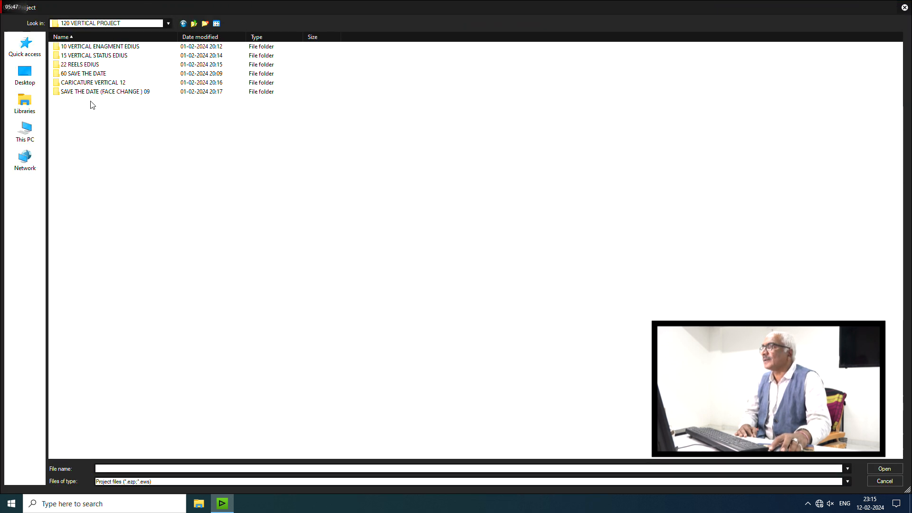
{"action": "double_click", "coordinate": [101, 47]}
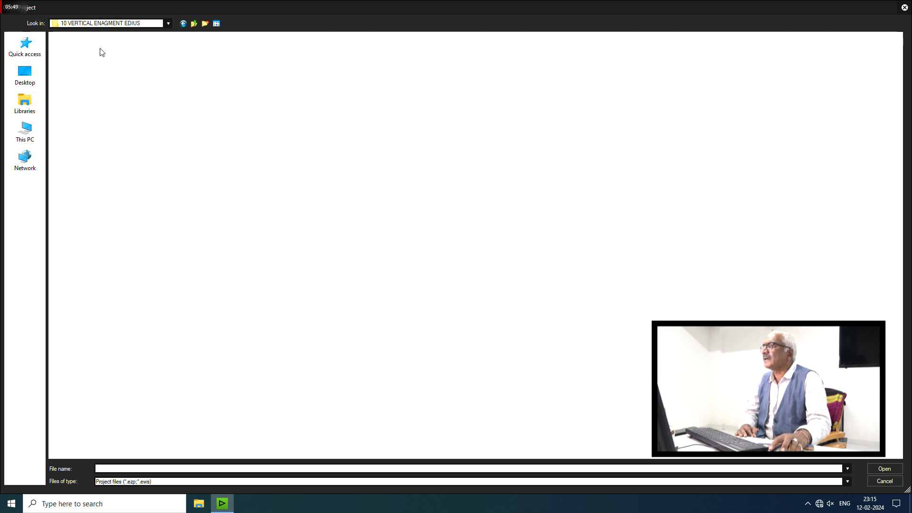
{"action": "double_click", "coordinate": [63, 127]}
{"action": "double_click", "coordinate": [64, 56]}
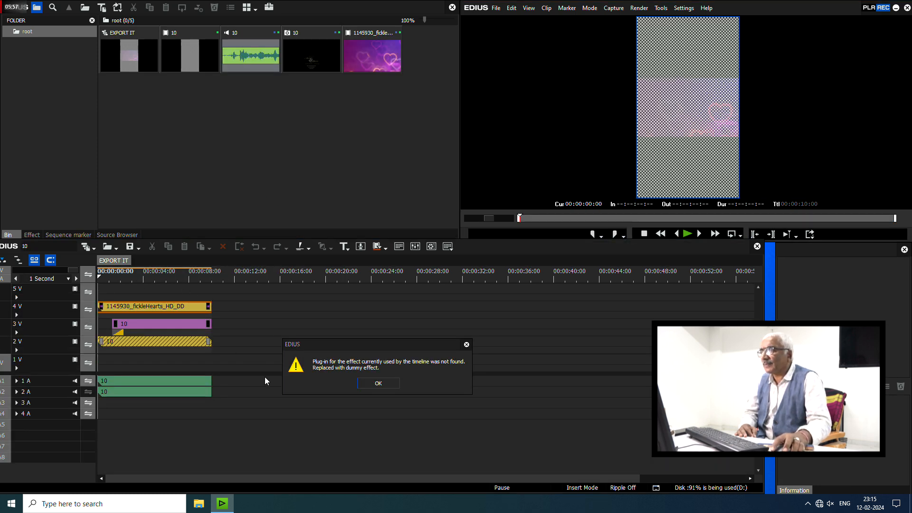
Step: Dismiss the missing plug-in warning and preview the vertical engagement project at 00:00:03:20
{"action": "left_click", "coordinate": [371, 382]}
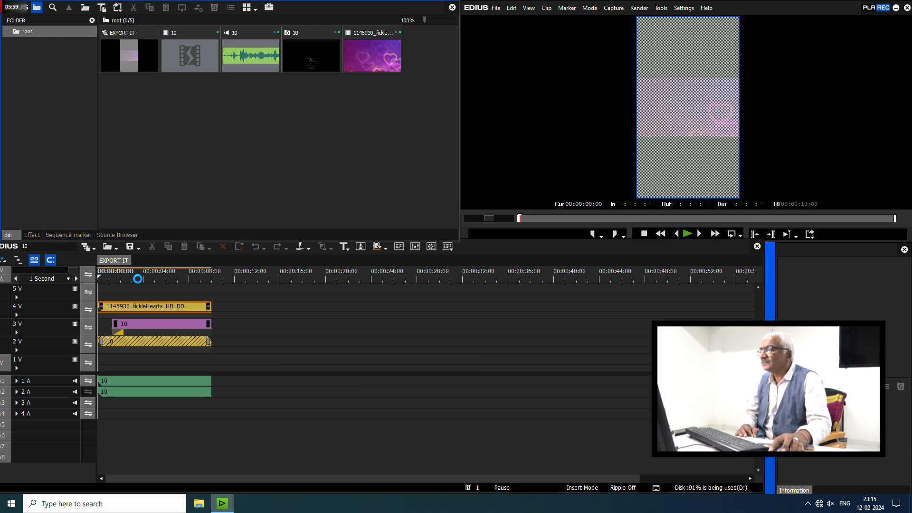
{"action": "left_click", "coordinate": [140, 275]}
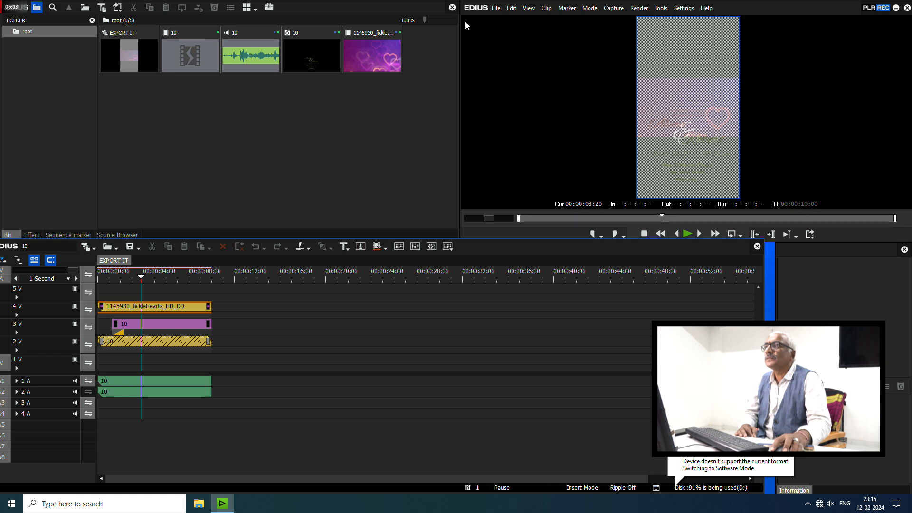
Step: Open project 15 from 120 VERTICAL PROJECT > 15 VERTICAL STATUS EDIUS > 15 in 2024 -NEW Data without saving the current project
{"action": "left_click", "coordinate": [496, 8]}
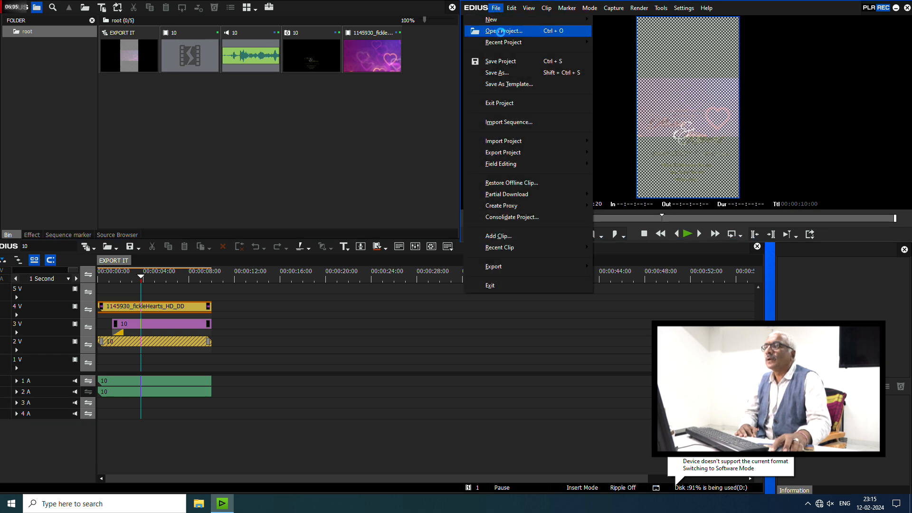
{"action": "left_click", "coordinate": [500, 31]}
{"action": "left_click", "coordinate": [378, 383]}
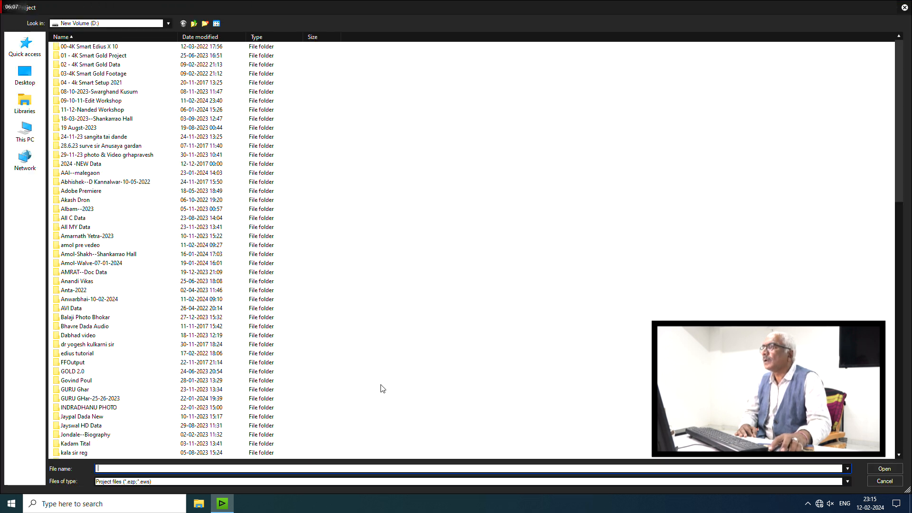
{"action": "left_click", "coordinate": [87, 164]}
{"action": "double_click", "coordinate": [86, 164]}
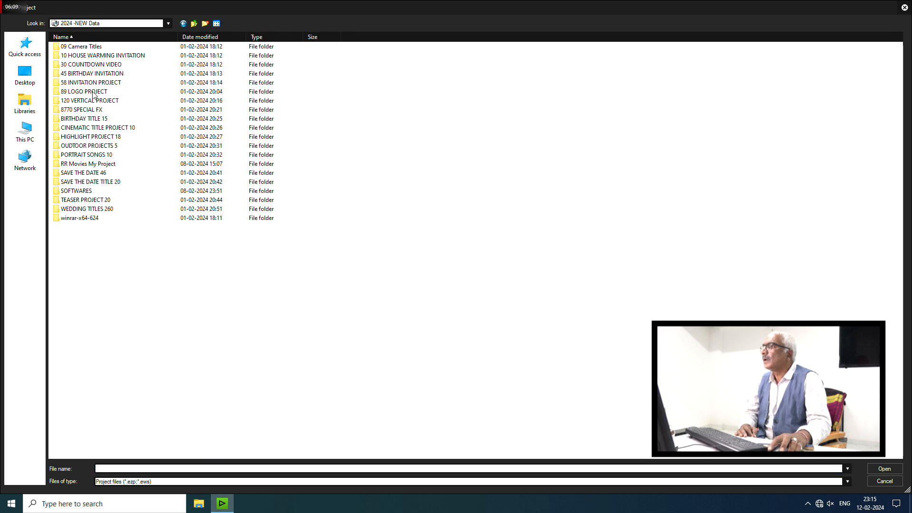
{"action": "double_click", "coordinate": [91, 101]}
{"action": "double_click", "coordinate": [92, 66]}
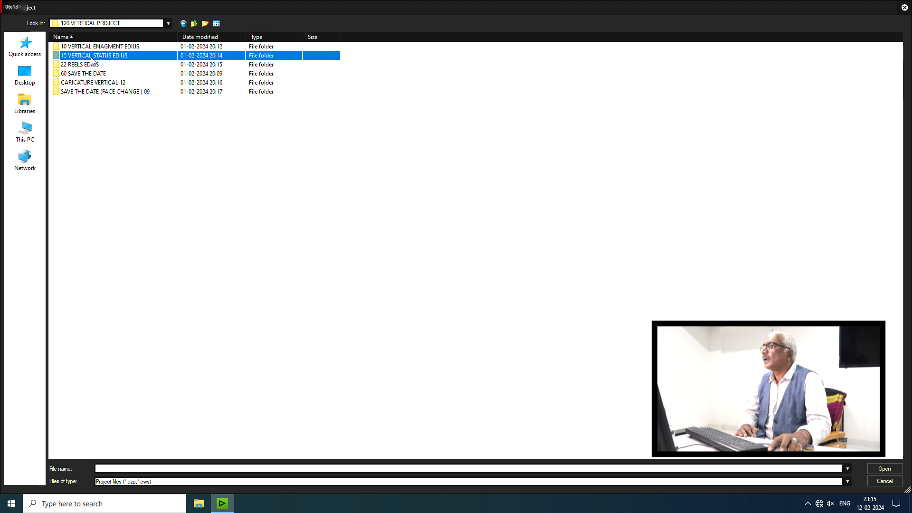
{"action": "double_click", "coordinate": [55, 174]}
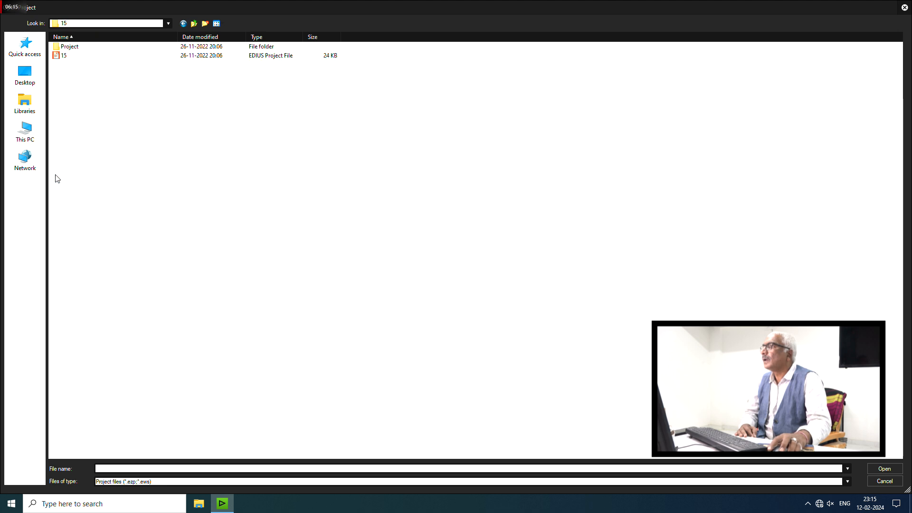
{"action": "double_click", "coordinate": [67, 56]}
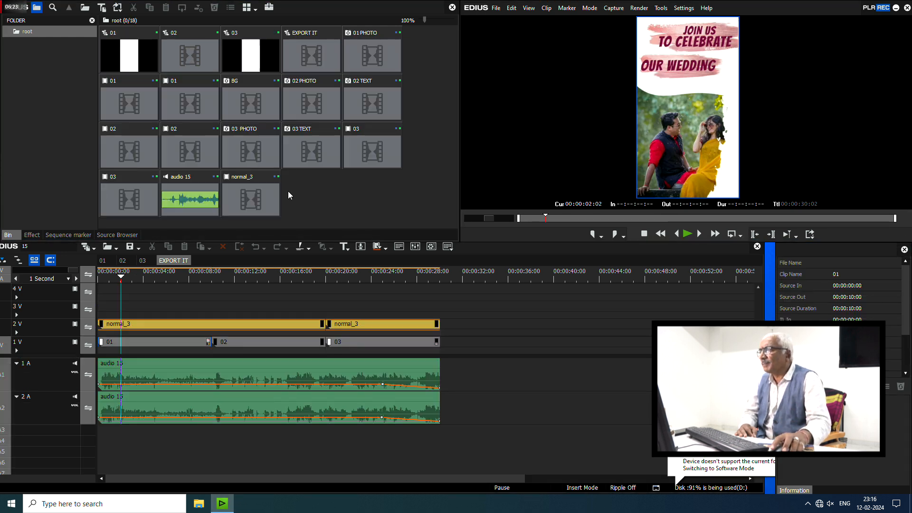
Step: Preview the vertical wedding status at 00:00:24:23 over clip 03, and back at 00:00:03:20 over clip 01
{"action": "left_click", "coordinate": [325, 273]}
{"action": "left_click", "coordinate": [382, 298]}
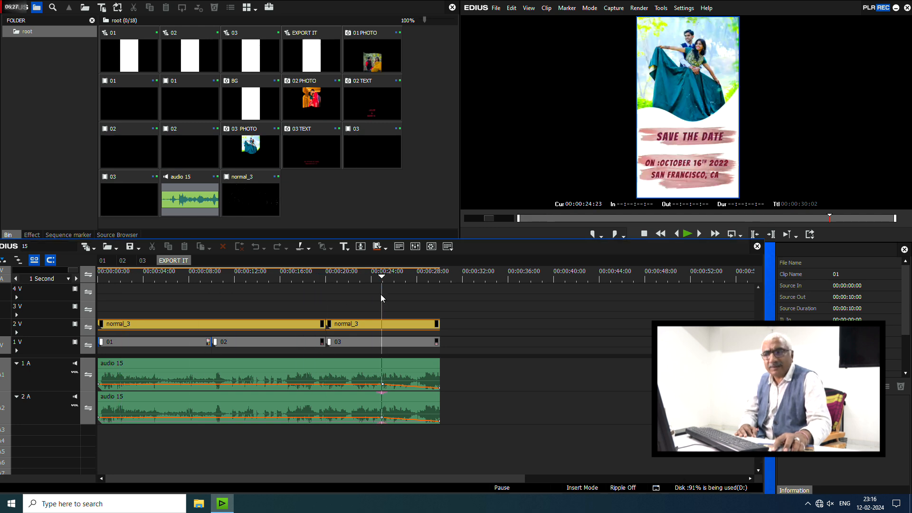
{"action": "left_click_drag", "start_coordinate": [381, 295], "coordinate": [141, 288]}
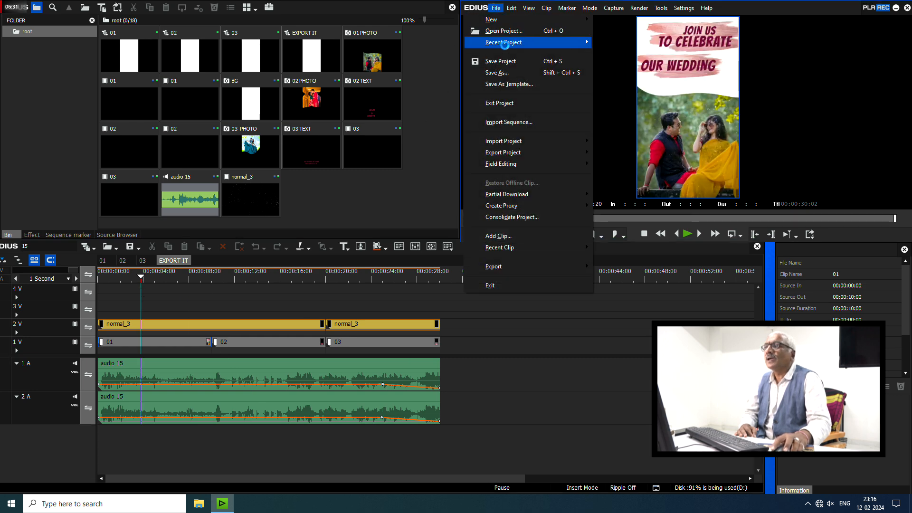
Step: Open project 15 from BIRTHDAY TITLE 15 > 15 BIRTHDAY TITLES EDIUS without saving the current project, and preview the title at 00:00:05:15
{"action": "left_click", "coordinate": [507, 32]}
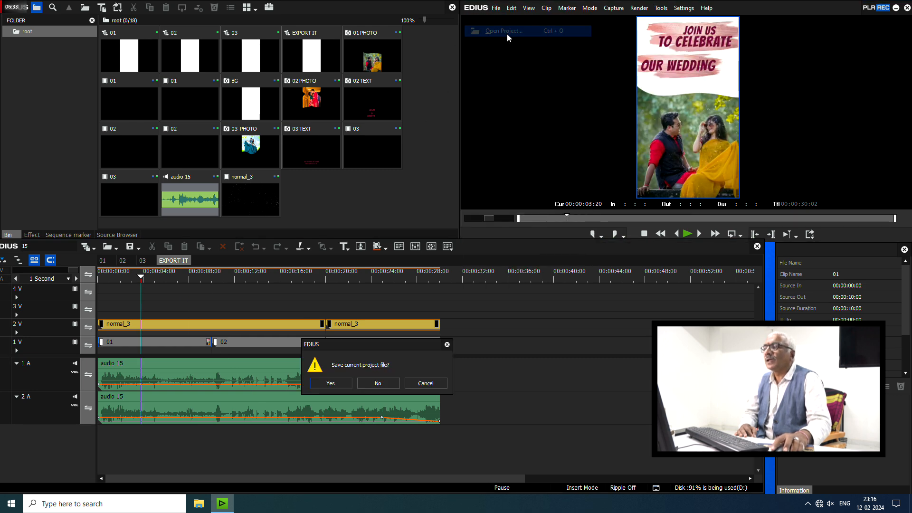
{"action": "left_click", "coordinate": [378, 383]}
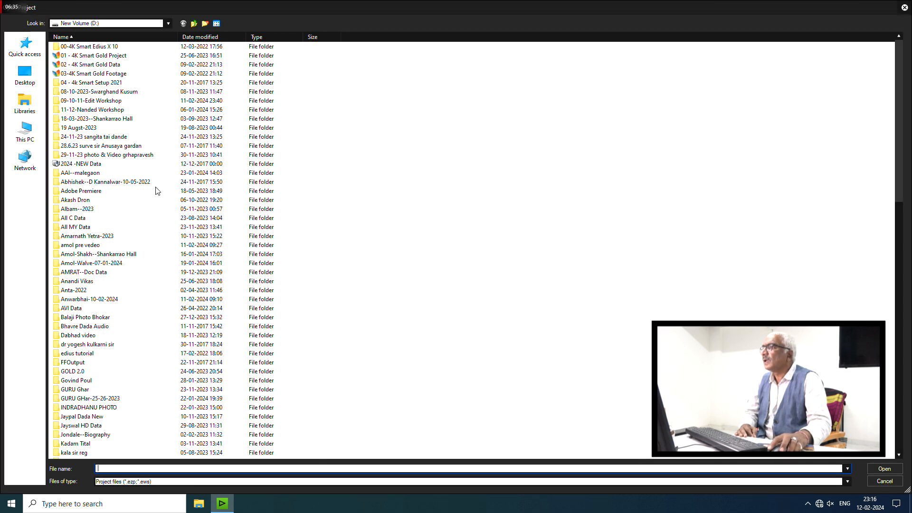
{"action": "double_click", "coordinate": [102, 164]}
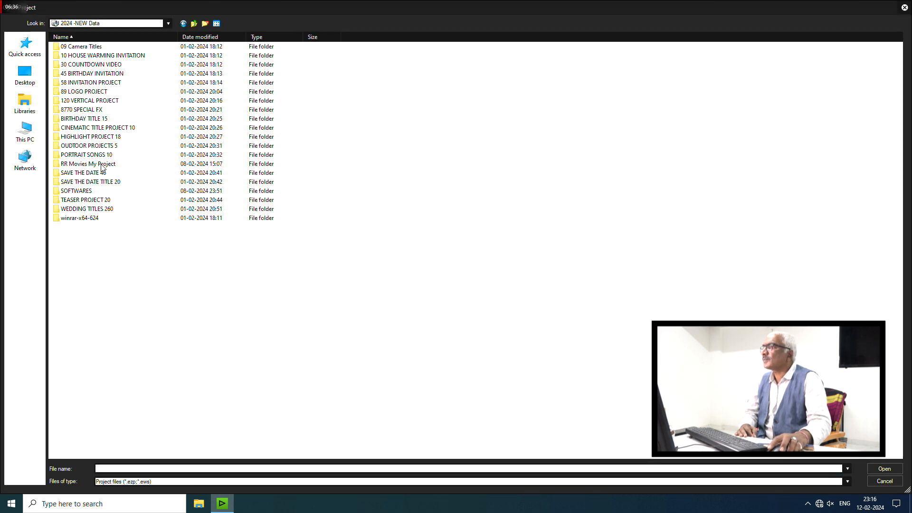
{"action": "double_click", "coordinate": [95, 119]}
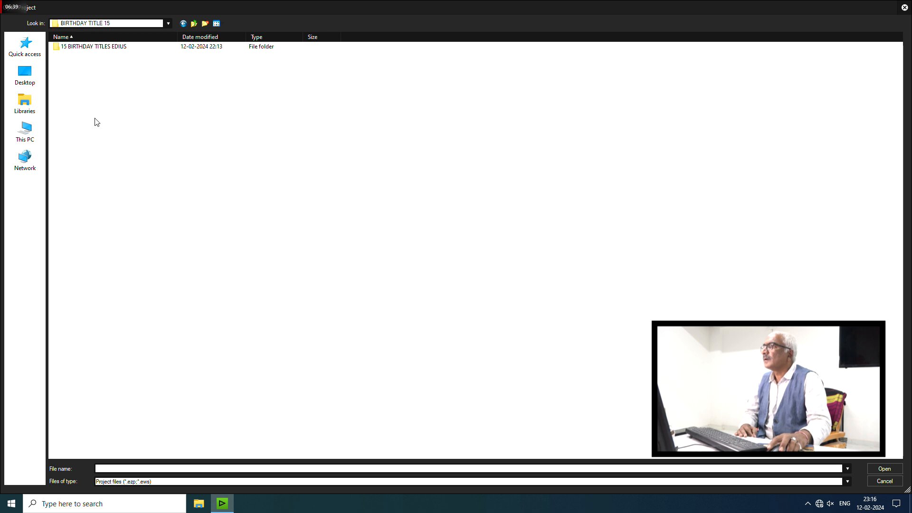
{"action": "double_click", "coordinate": [93, 49]}
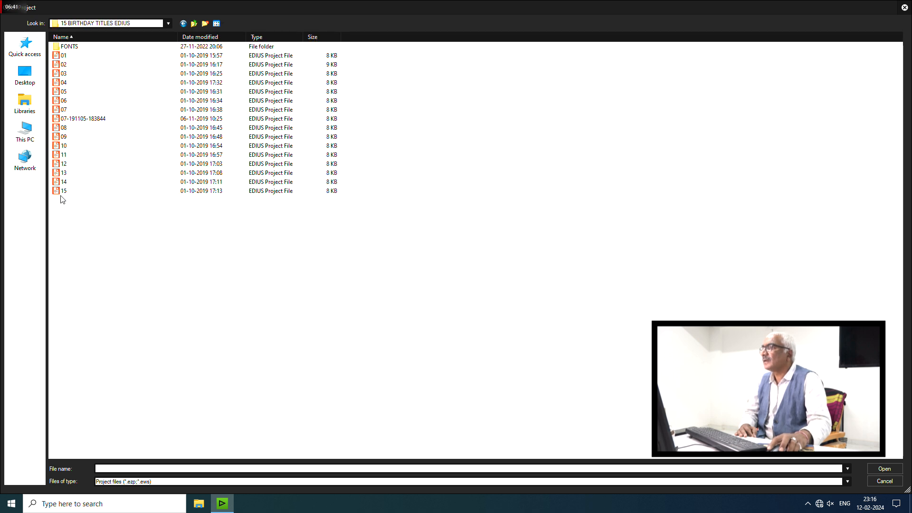
{"action": "double_click", "coordinate": [64, 191]}
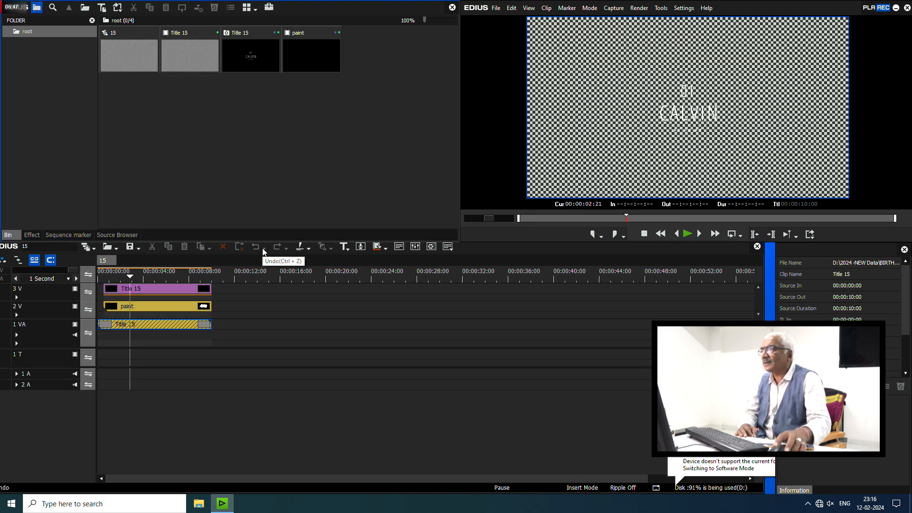
{"action": "left_click_drag", "start_coordinate": [194, 277], "coordinate": [161, 278]}
Step: Open project 10 from CINEMATIC TITLE PROJECT 10 > 10 CINEMATIC TITLE PROJECT > 10 without saving the current project, and preview it up to 00:00:06:03
{"action": "left_click", "coordinate": [494, 13]}
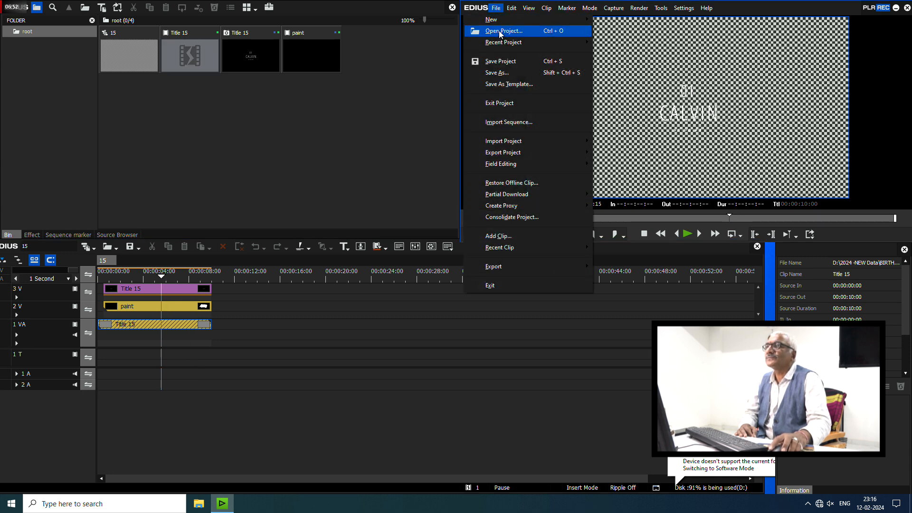
{"action": "left_click", "coordinate": [499, 34]}
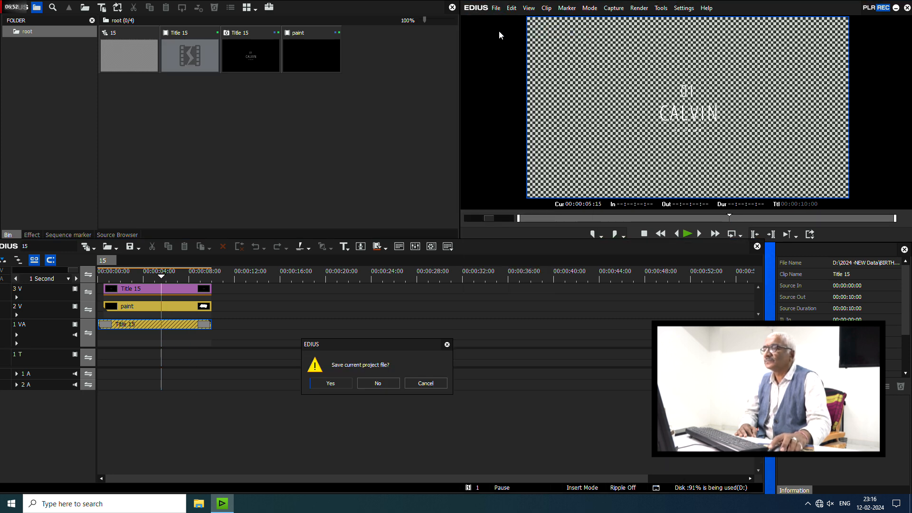
{"action": "left_click", "coordinate": [389, 384]}
{"action": "double_click", "coordinate": [91, 165]}
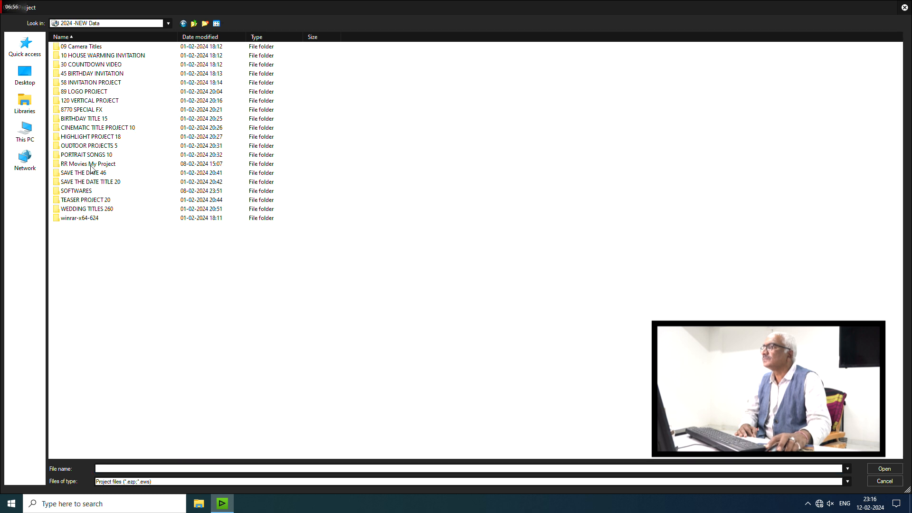
{"action": "double_click", "coordinate": [83, 128]}
{"action": "double_click", "coordinate": [93, 48]}
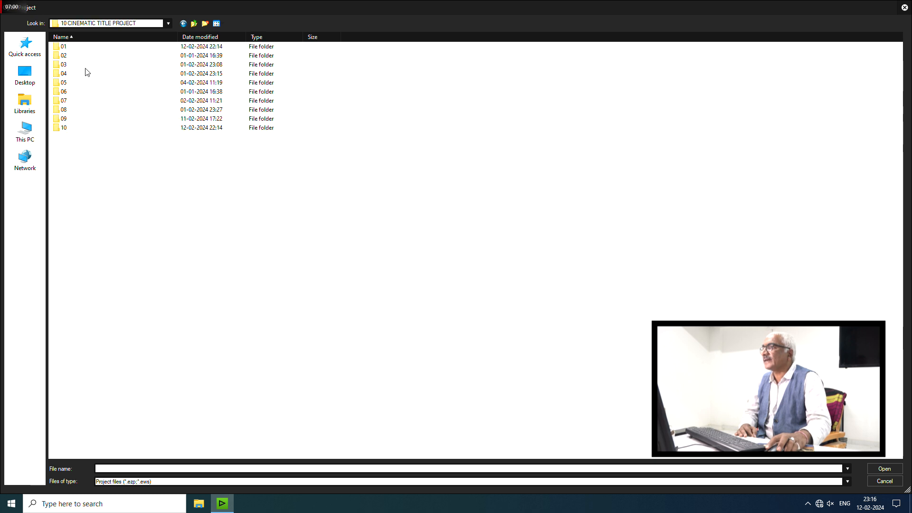
{"action": "double_click", "coordinate": [65, 128]}
{"action": "double_click", "coordinate": [64, 65]}
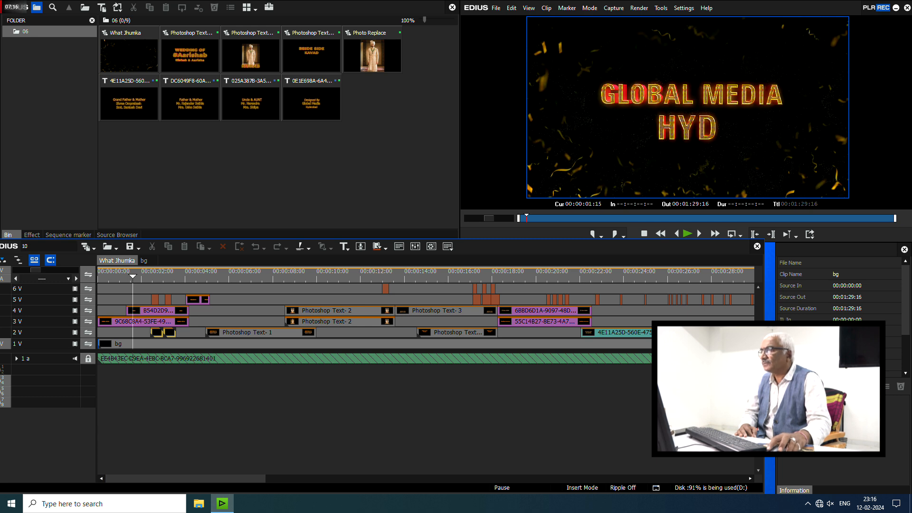
{"action": "left_click_drag", "start_coordinate": [135, 281], "coordinate": [232, 313]}
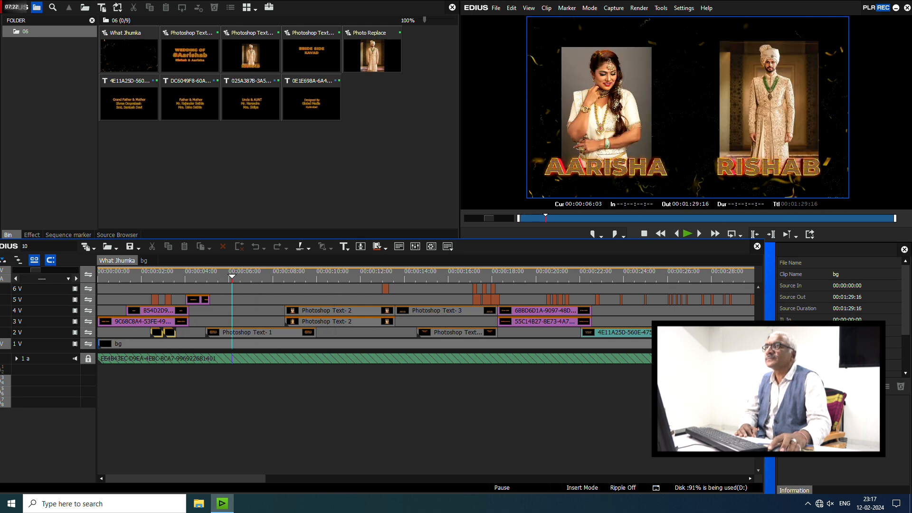
Step: Open project 18 from HIGHLIGHT PROJECT 18 > 18 HIGHLIGHT PROJECT > 18 > PROJECT in 2024 -NEW Data
{"action": "left_click", "coordinate": [495, 12]}
{"action": "left_click", "coordinate": [499, 31]}
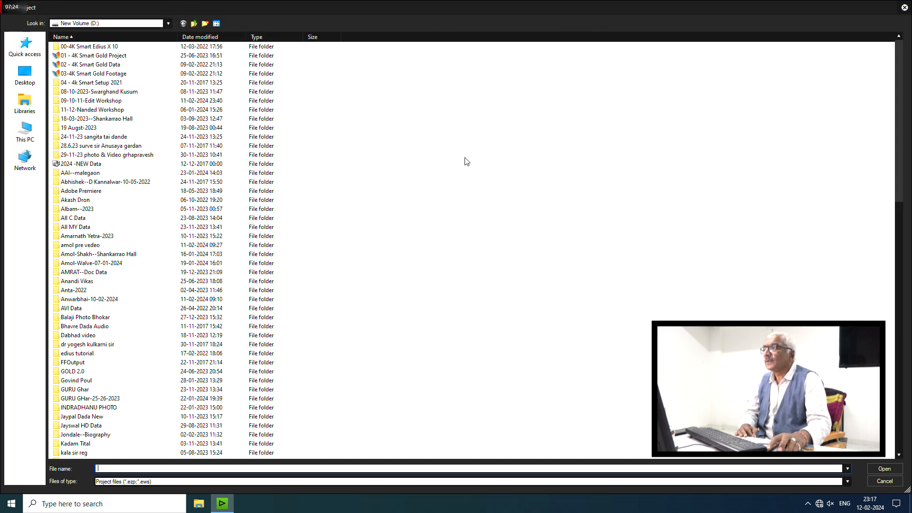
{"action": "double_click", "coordinate": [86, 164]}
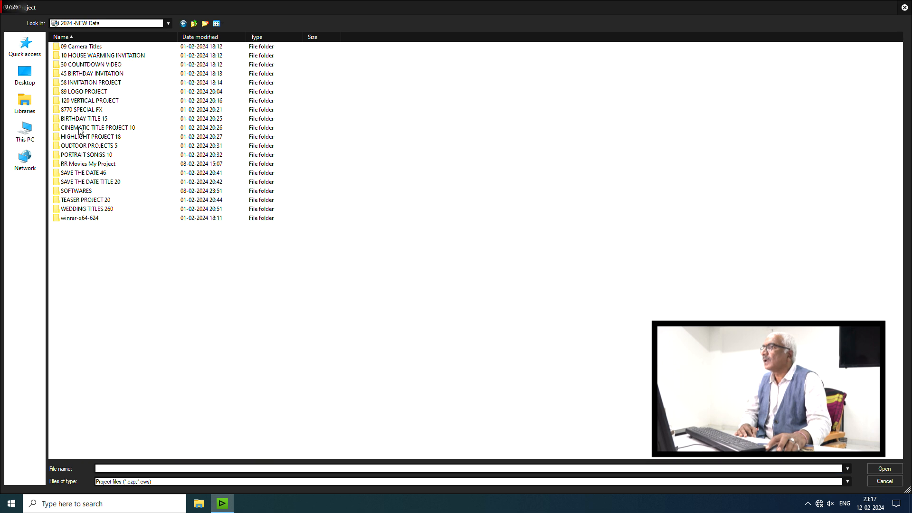
{"action": "double_click", "coordinate": [85, 137]}
{"action": "double_click", "coordinate": [87, 48]}
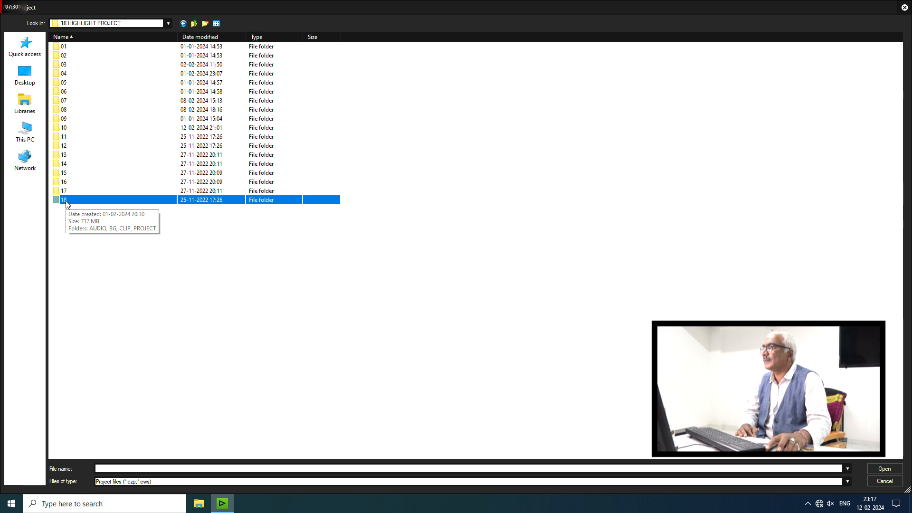
{"action": "double_click", "coordinate": [64, 200]}
{"action": "double_click", "coordinate": [76, 74]}
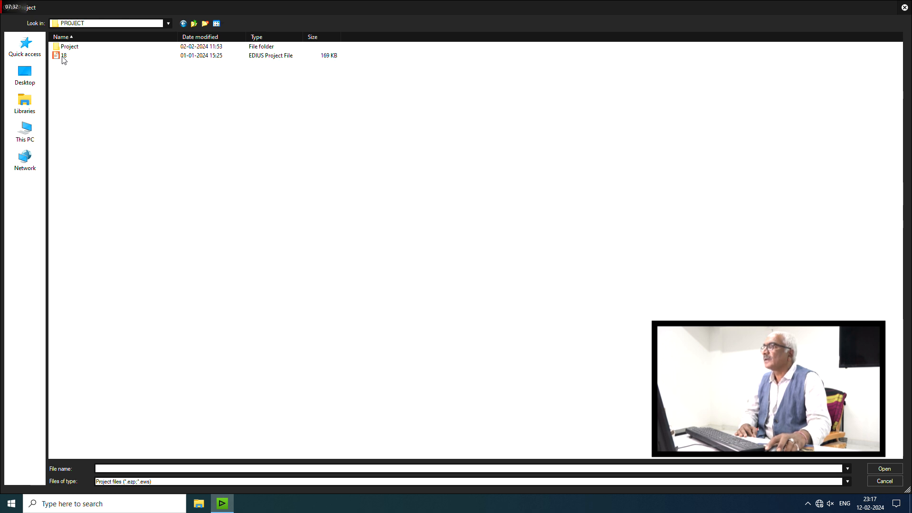
{"action": "double_click", "coordinate": [65, 56]}
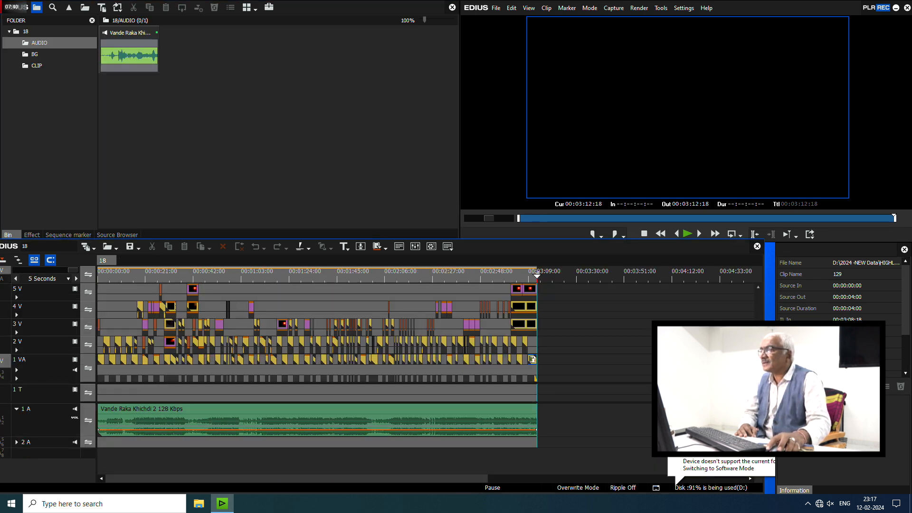
Step: View the source of clip 02 near the start of track 2 V, and return the timeline to 00:00:00:00
{"action": "double_click", "coordinate": [135, 360]}
{"action": "double_click", "coordinate": [107, 342]}
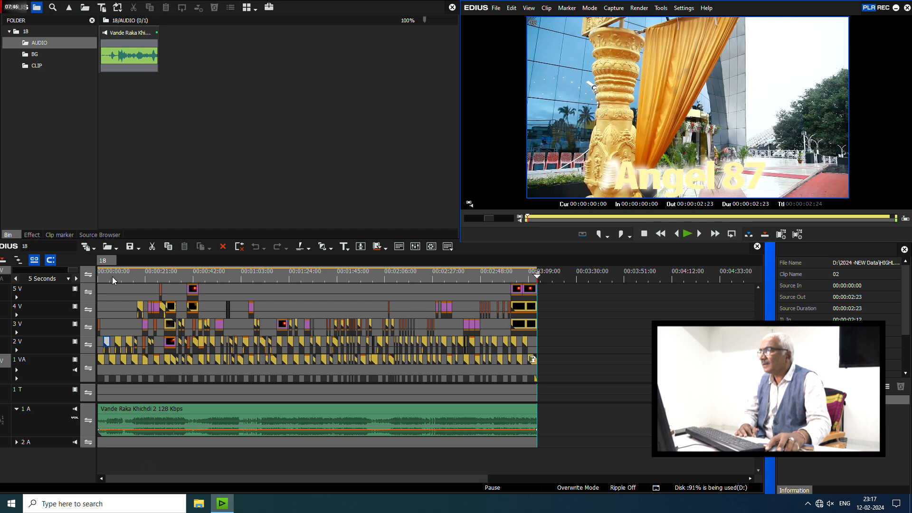
{"action": "left_click_drag", "start_coordinate": [113, 278], "coordinate": [91, 275]}
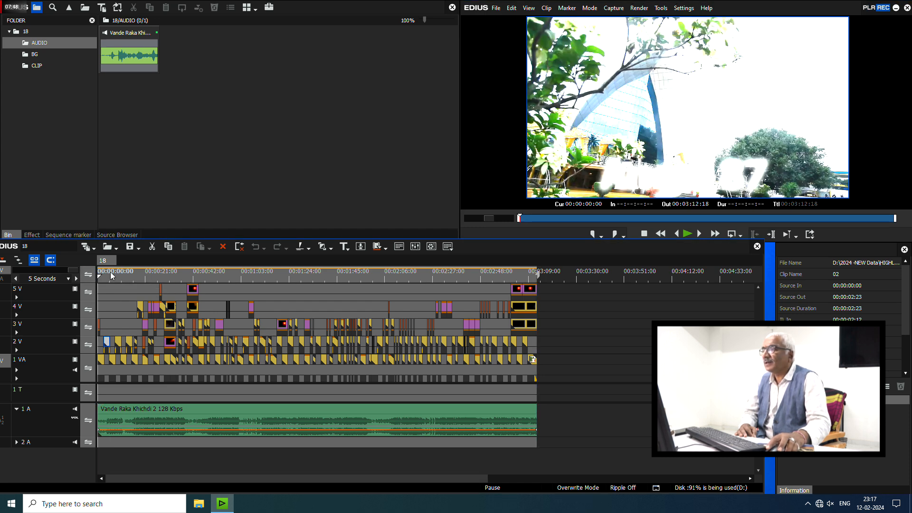
Step: Import video clip 00035 from the STREAM folder into the bin's AUDIO folder
{"action": "double_click", "coordinate": [195, 137]}
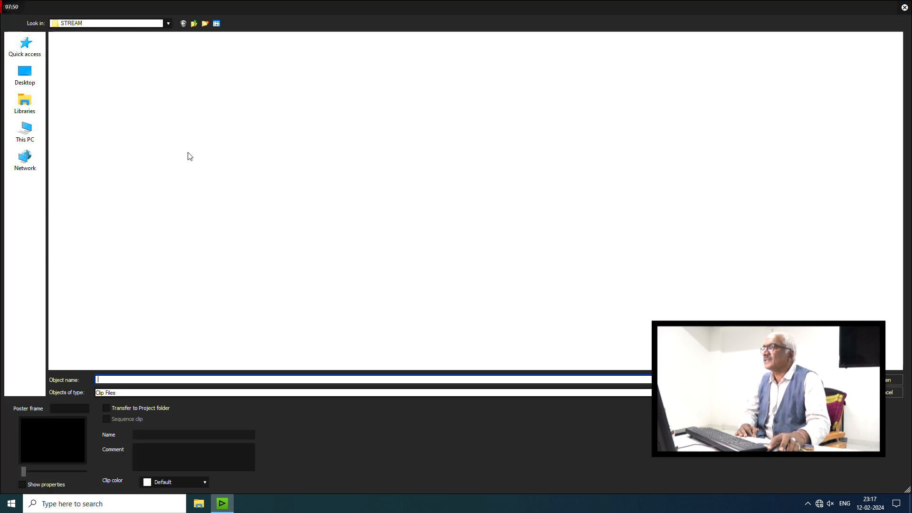
{"action": "left_click", "coordinate": [225, 206]}
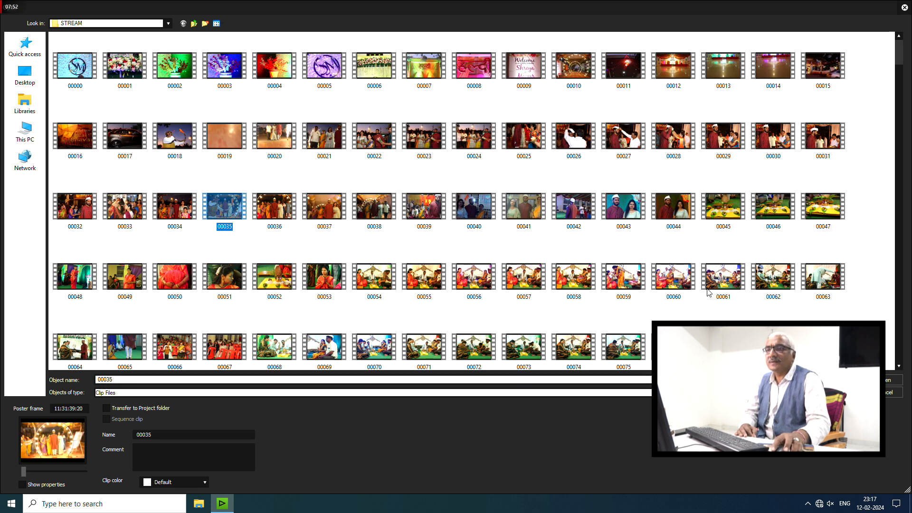
{"action": "left_click", "coordinate": [901, 381]}
Step: Replace clip 01 at the start of track 1 VA with bin clip 00035, preview it, and return the timeline to 00:00:00:00
{"action": "left_click", "coordinate": [100, 359]}
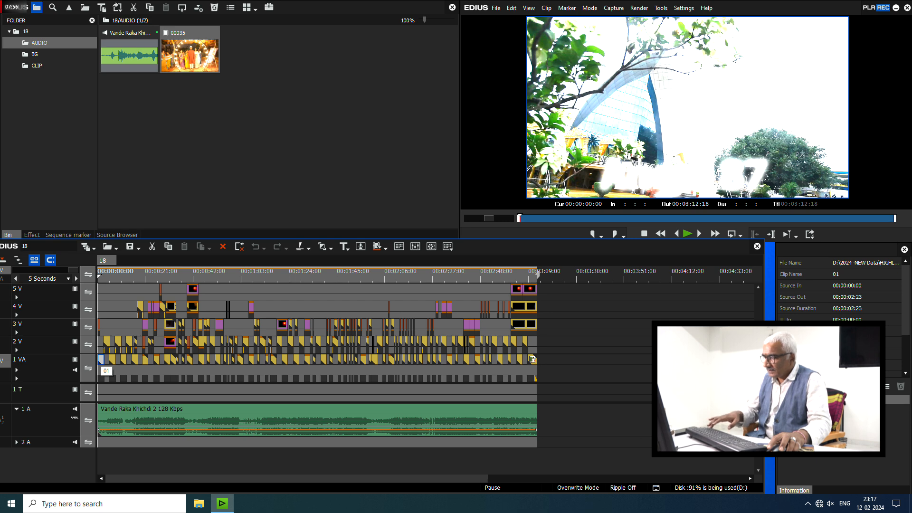
{"action": "key", "text": "ctrl+c"}
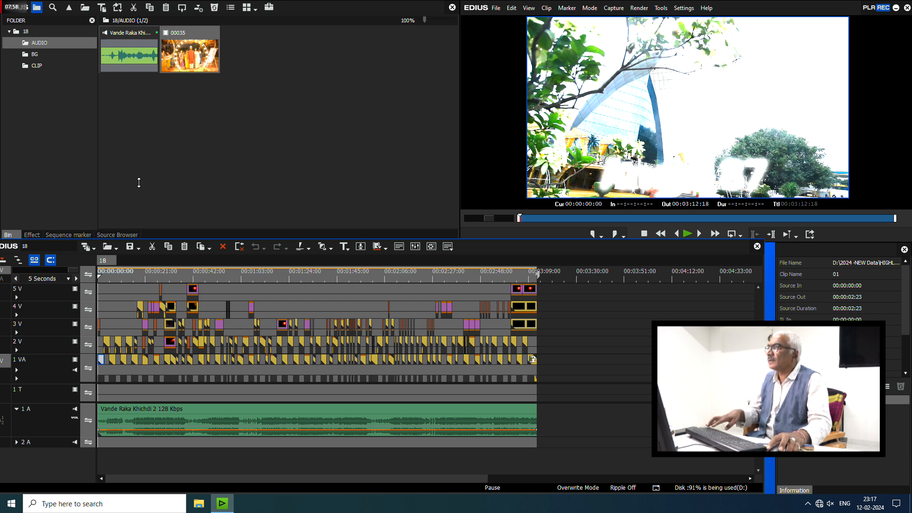
{"action": "left_click", "coordinate": [189, 58]}
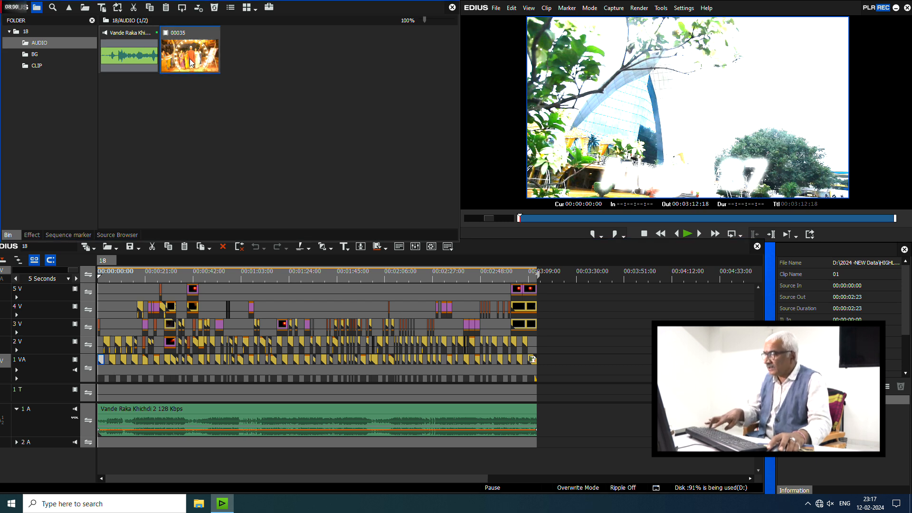
{"action": "left_click", "coordinate": [106, 359]}
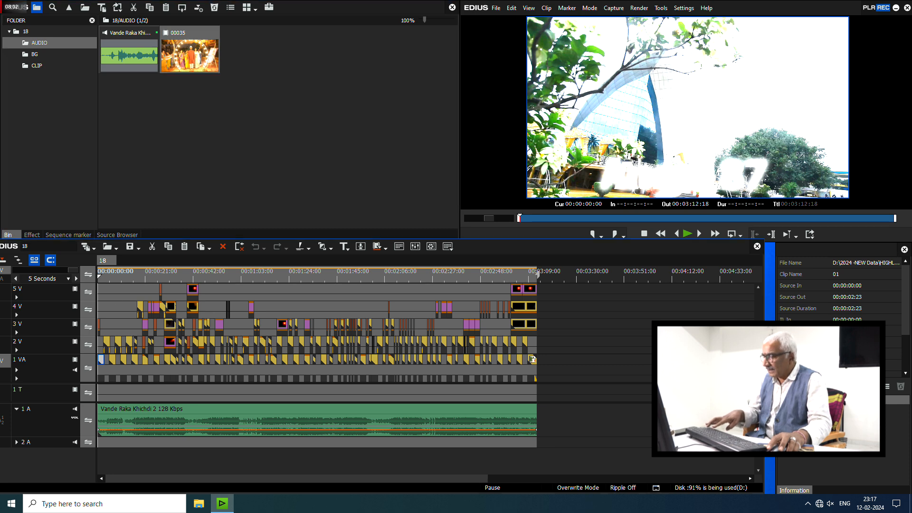
{"action": "key", "text": "shift+r"}
{"action": "key", "text": "space"}
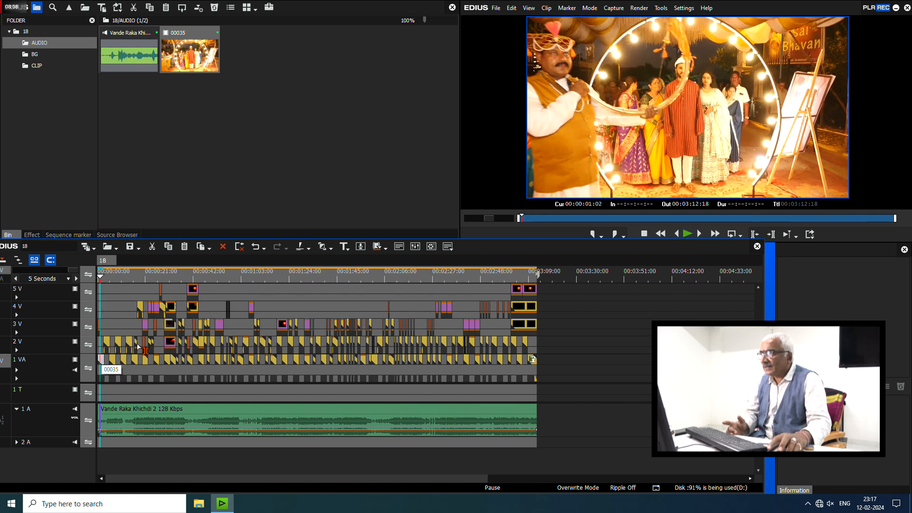
{"action": "left_click_drag", "start_coordinate": [352, 278], "coordinate": [42, 273]}
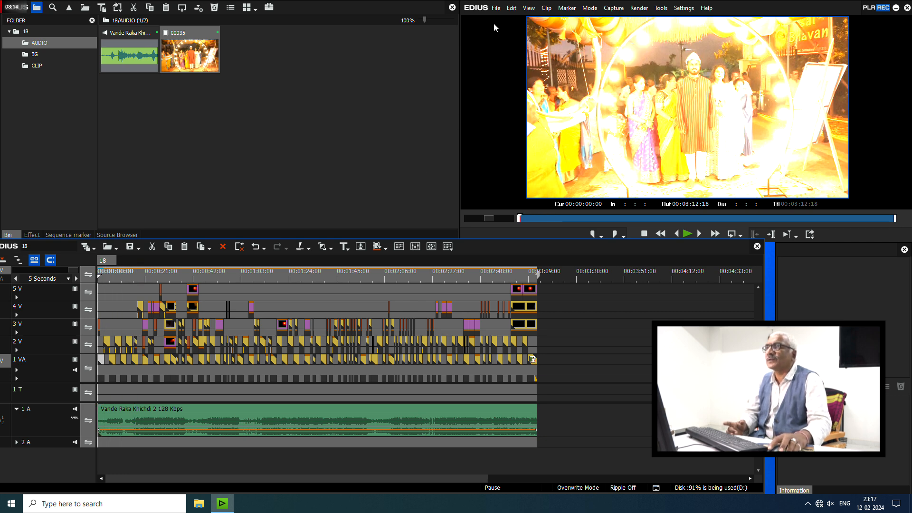
Step: Open project 01 from HIGHLIGHT PROJECT 18 in the 2024 -NEW Data folder without saving the current project
{"action": "left_click", "coordinate": [496, 8]}
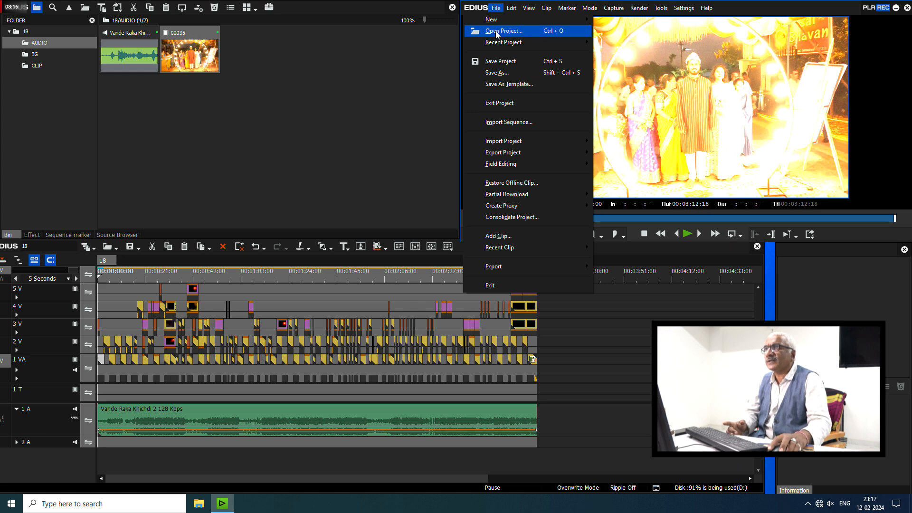
{"action": "left_click", "coordinate": [498, 31]}
{"action": "left_click", "coordinate": [378, 383]}
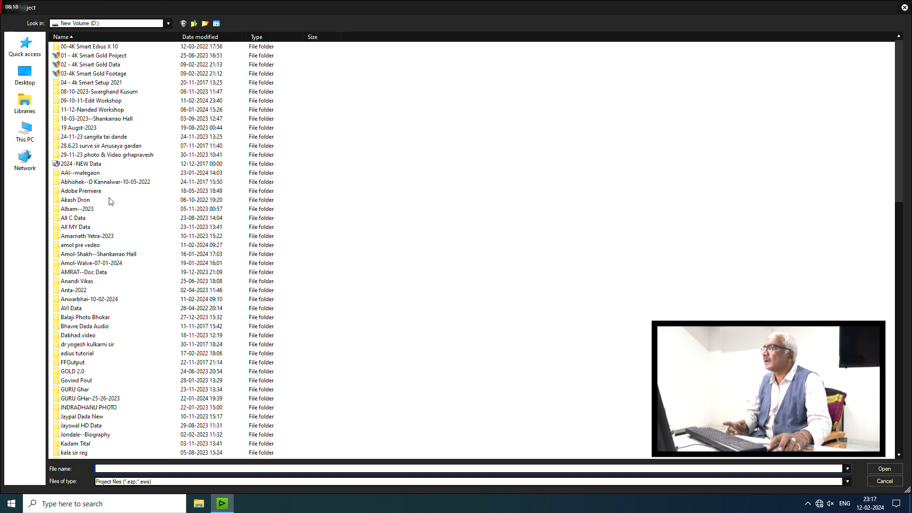
{"action": "double_click", "coordinate": [95, 164]}
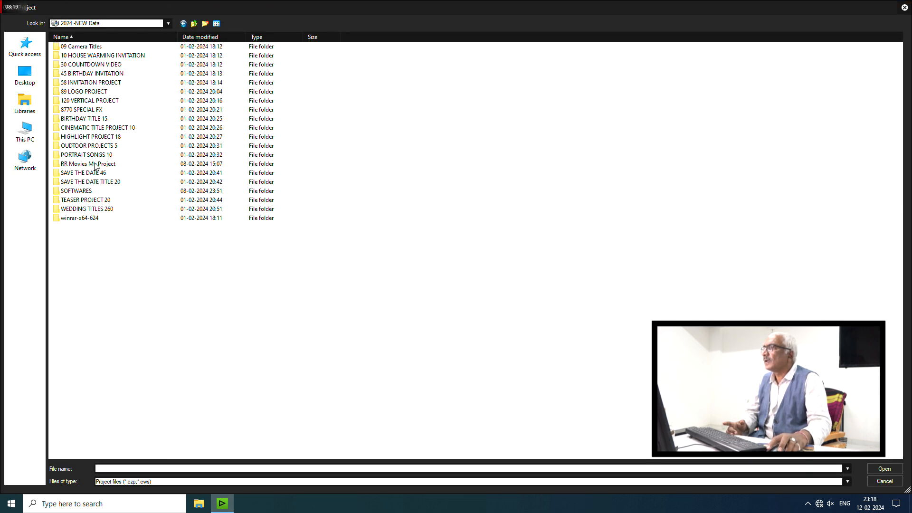
{"action": "double_click", "coordinate": [94, 137]}
{"action": "double_click", "coordinate": [81, 49]}
{"action": "double_click", "coordinate": [63, 46]}
{"action": "double_click", "coordinate": [66, 55]}
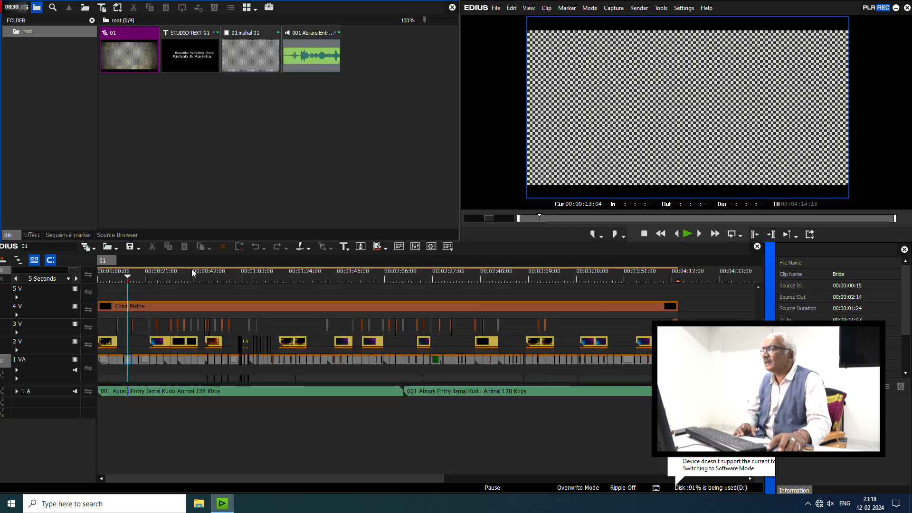
Step: Examine the nested Deco sequence from its clips on track 1 VA, and return to sequence 01
{"action": "double_click", "coordinate": [104, 360]}
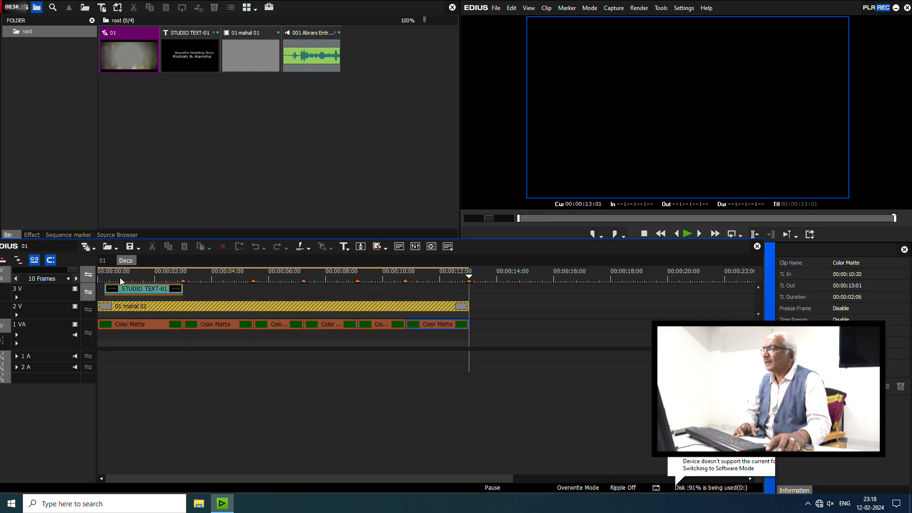
{"action": "left_click", "coordinate": [102, 260]}
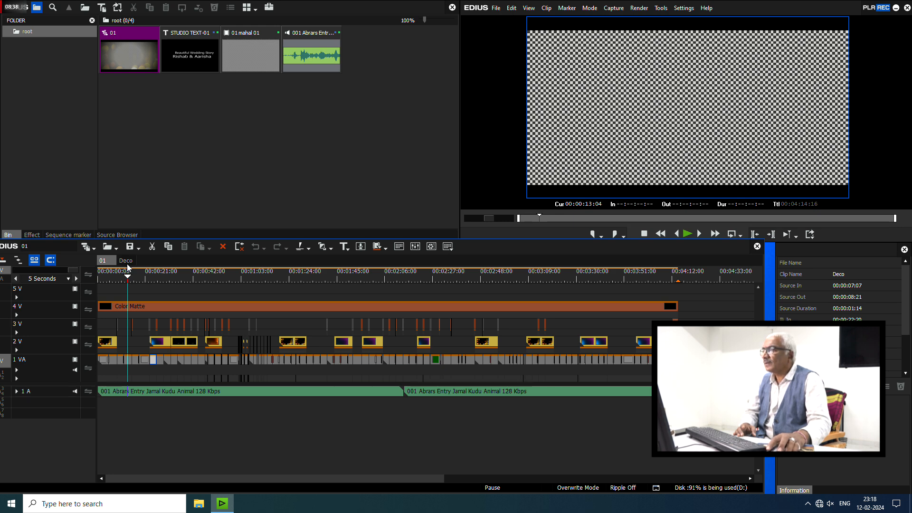
{"action": "double_click", "coordinate": [153, 360]}
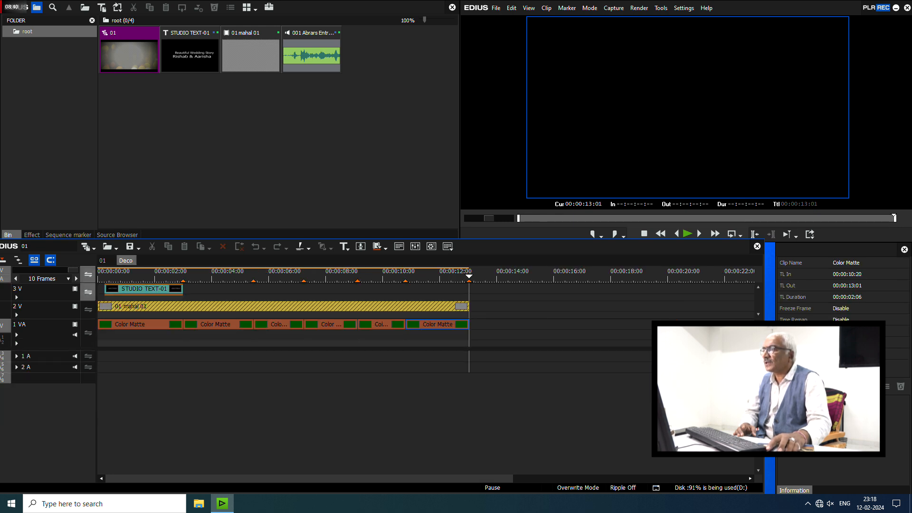
{"action": "left_click", "coordinate": [109, 261]}
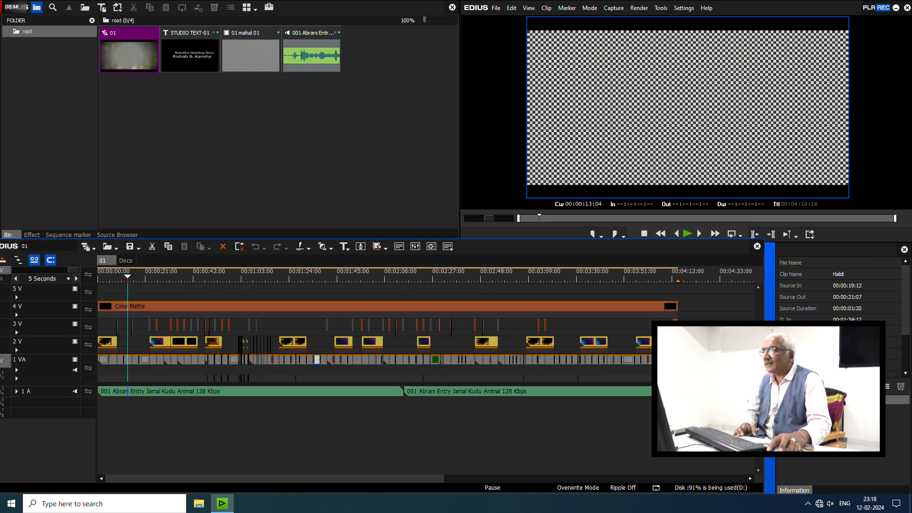
Step: Open the nested Haldi sequence and import clips 00042 to 00047 from the STREAM folder into the bin's root folder
{"action": "double_click", "coordinate": [234, 360]}
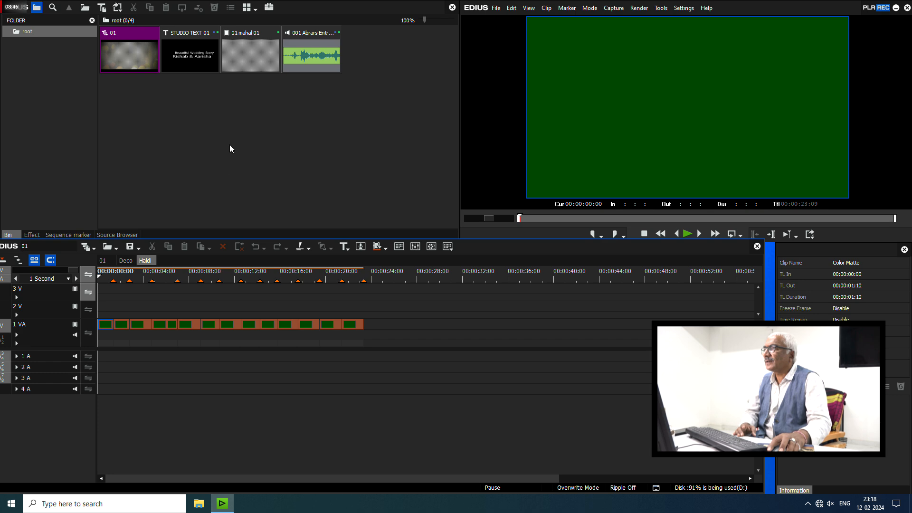
{"action": "double_click", "coordinate": [230, 155]}
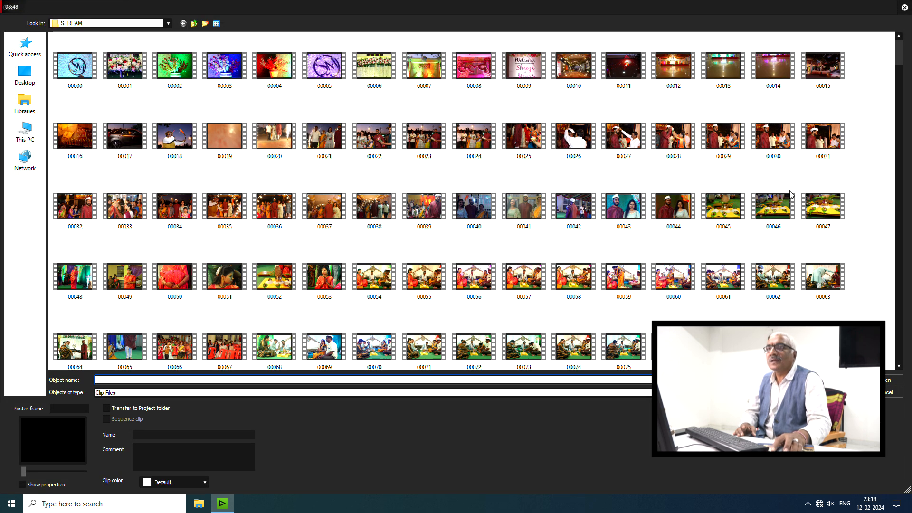
{"action": "left_click_drag", "start_coordinate": [845, 209], "coordinate": [573, 240]}
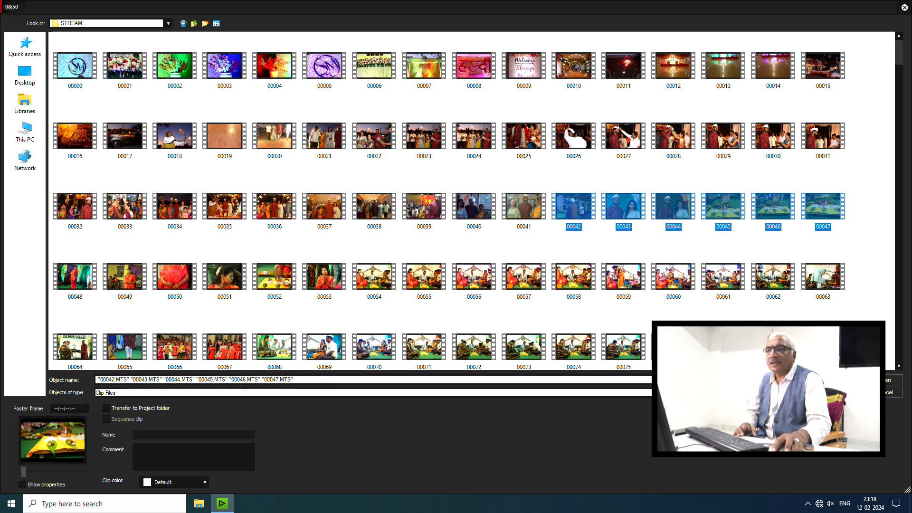
{"action": "key", "text": "Return"}
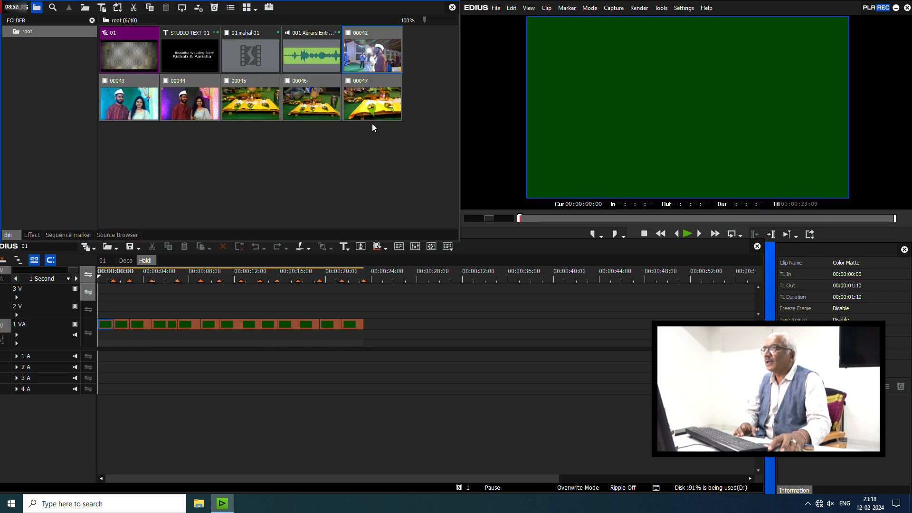
Step: Place clips 00042 to 00047 at the start of track 2 V in the Haldi sequence, and show the whole timeline of sequence 01
{"action": "left_click_drag", "start_coordinate": [379, 56], "coordinate": [102, 308]}
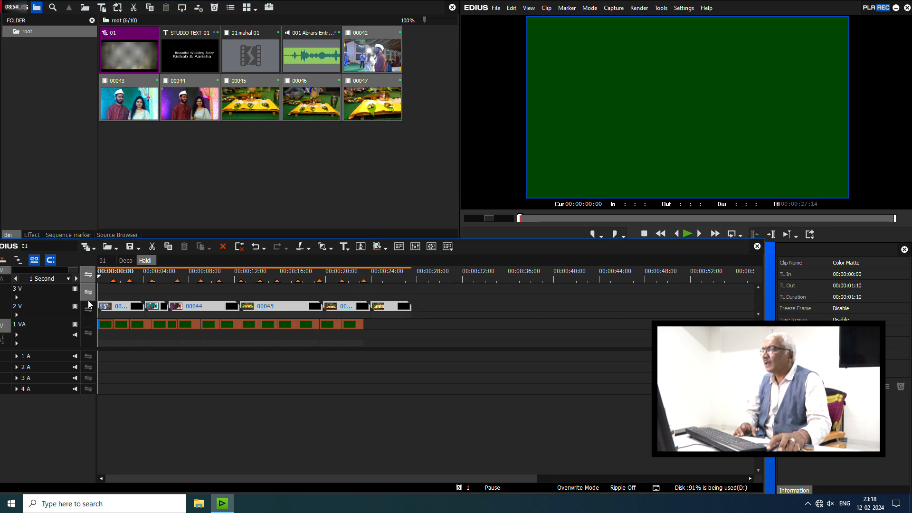
{"action": "left_click", "coordinate": [104, 261]}
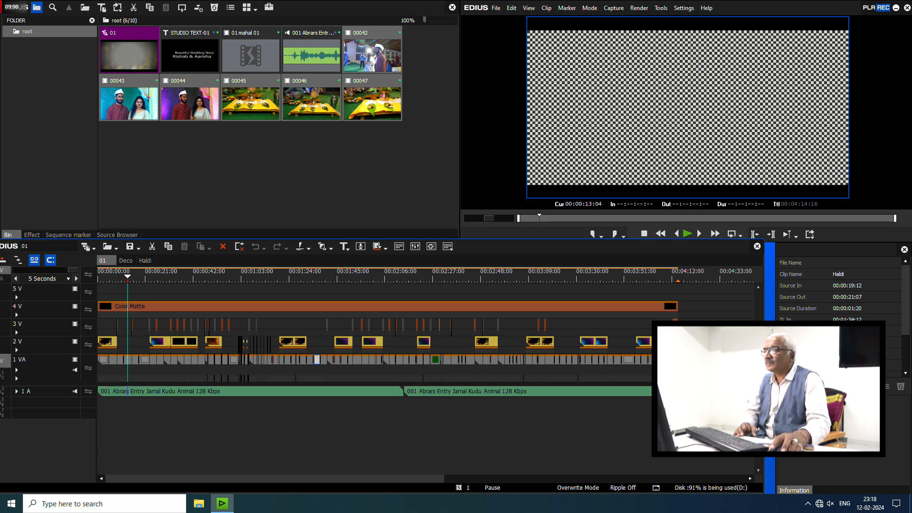
{"action": "key", "text": "ctrl+KP_Add"}
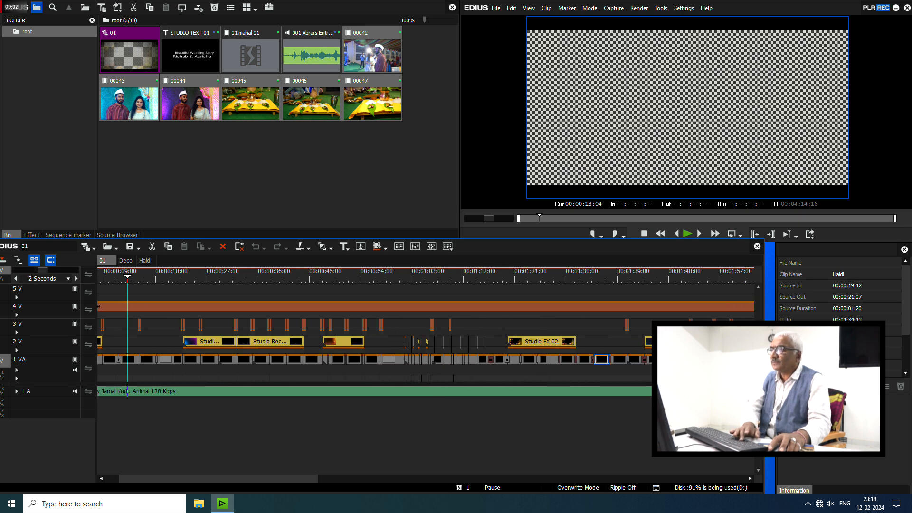
{"action": "key", "text": "ctrl+KP_Add"}
{"action": "key", "text": "ctrl+KP_Subtract"}
{"action": "key", "text": "ctrl+0"}
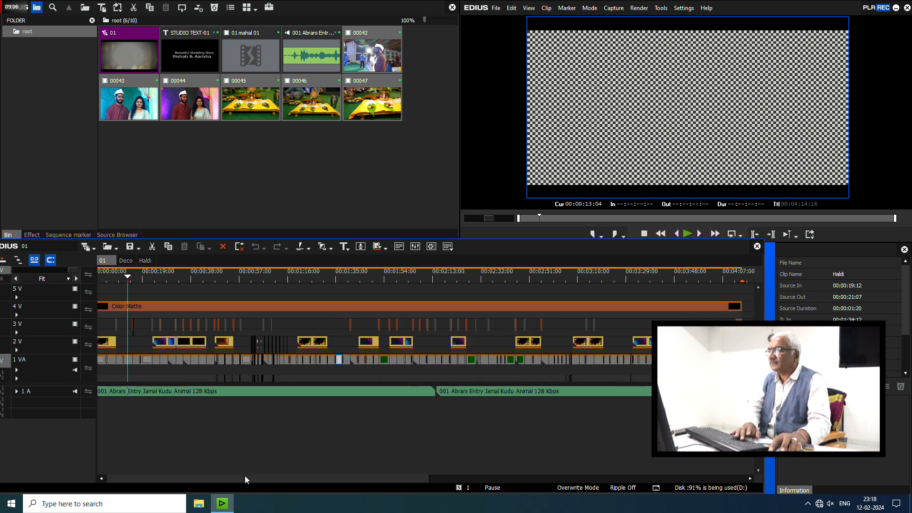
{"action": "left_click_drag", "start_coordinate": [244, 479], "coordinate": [159, 471]}
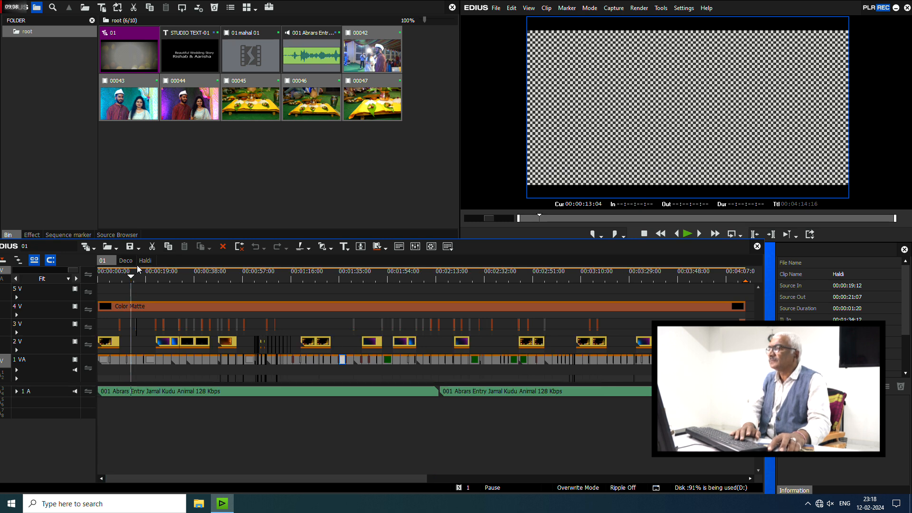
Step: Insert clips 00046 and 00047 at the start of track 2 V in the nested Jaymala sequence, and preview sequence 01 at 00:00:31:18
{"action": "left_click", "coordinate": [178, 361]}
{"action": "double_click", "coordinate": [178, 361]}
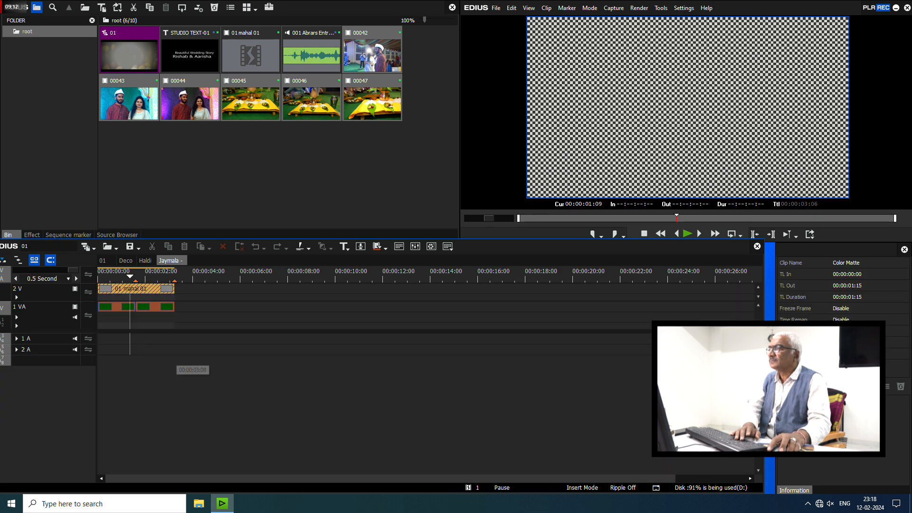
{"action": "left_click_drag", "start_coordinate": [415, 92], "coordinate": [101, 290]}
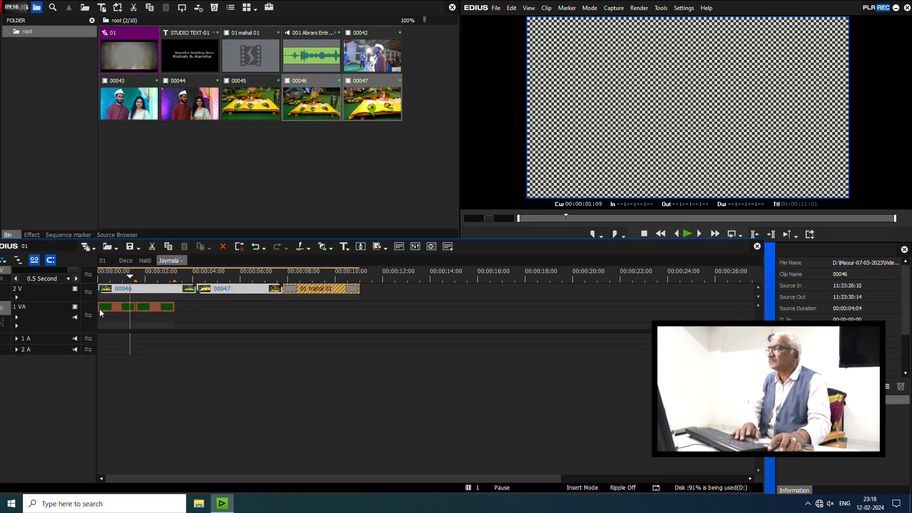
{"action": "left_click", "coordinate": [105, 262]}
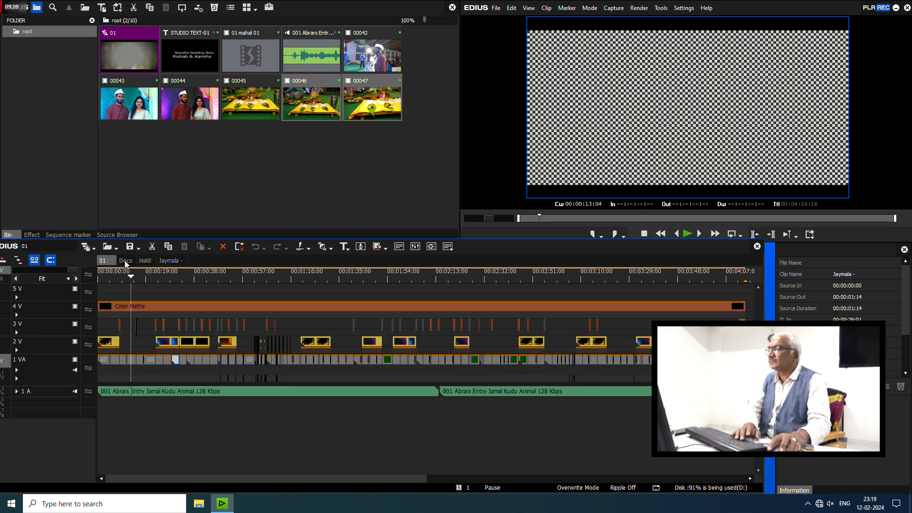
{"action": "scroll", "coordinate": [212, 309], "scroll_direction": "up", "scroll_amount": 4}
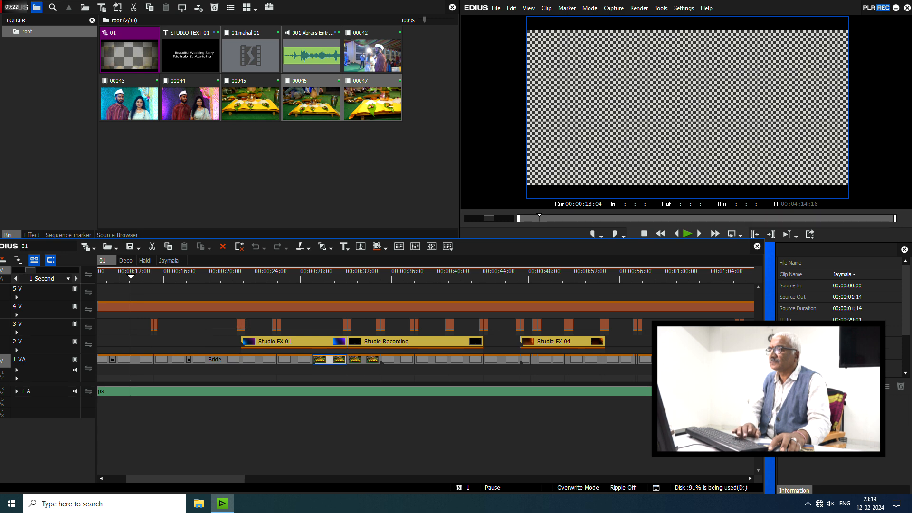
{"action": "scroll", "coordinate": [223, 316], "scroll_direction": "down", "scroll_amount": 1}
{"action": "mouse_move", "coordinate": [225, 277]}
{"action": "left_mouse_down"}
{"action": "mouse_move", "coordinate": [252, 278]}
{"action": "mouse_move", "coordinate": [237, 277]}
{"action": "left_mouse_up"}
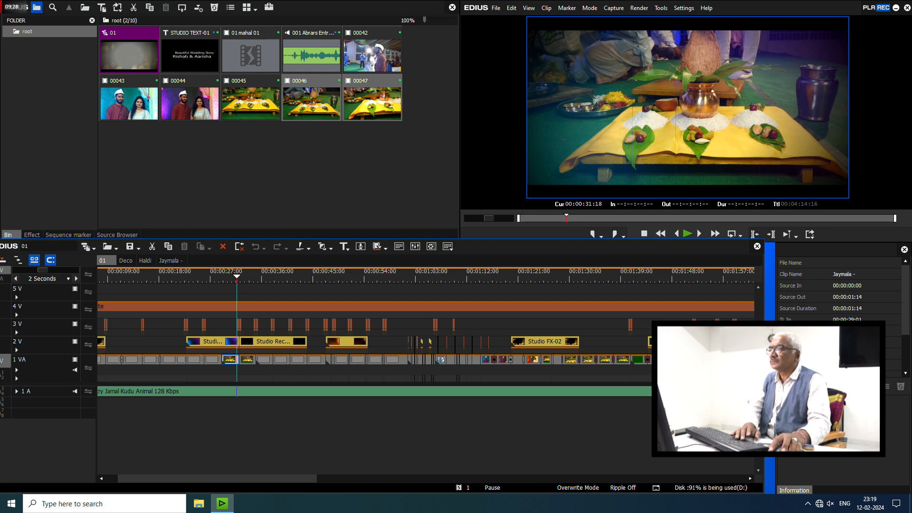
Step: Place clips 00043 and 00044 at the start of track 2 V in the nested Vidai sequence, and preview sequence 01 at 00:01:09:14
{"action": "double_click", "coordinate": [315, 359]}
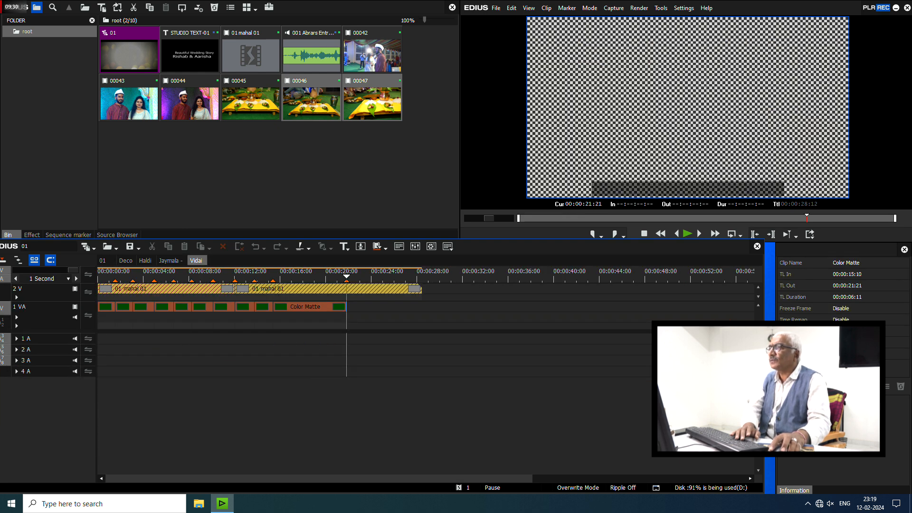
{"action": "left_click_drag", "start_coordinate": [126, 152], "coordinate": [192, 96]}
{"action": "left_click_drag", "start_coordinate": [139, 107], "coordinate": [93, 287]}
{"action": "left_click", "coordinate": [103, 261]}
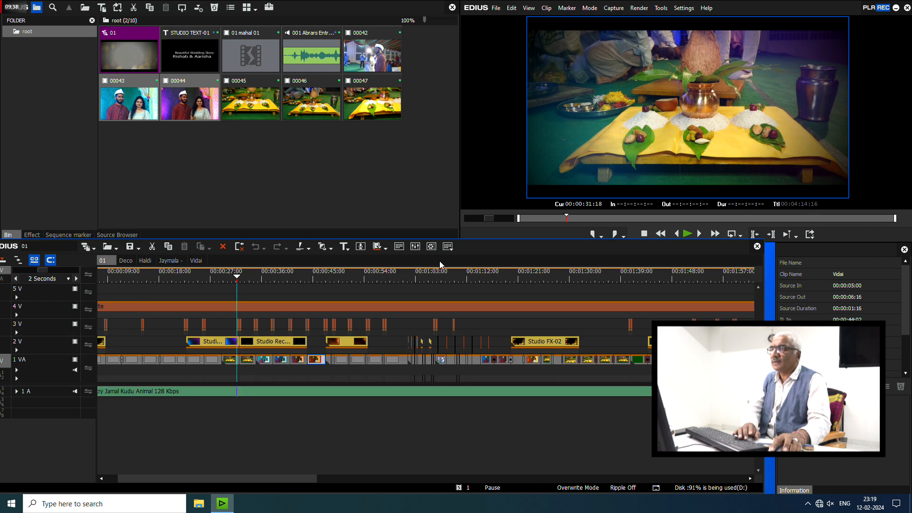
{"action": "mouse_move", "coordinate": [435, 278]}
{"action": "left_mouse_down"}
{"action": "mouse_move", "coordinate": [488, 279]}
{"action": "mouse_move", "coordinate": [453, 281]}
{"action": "left_mouse_up"}
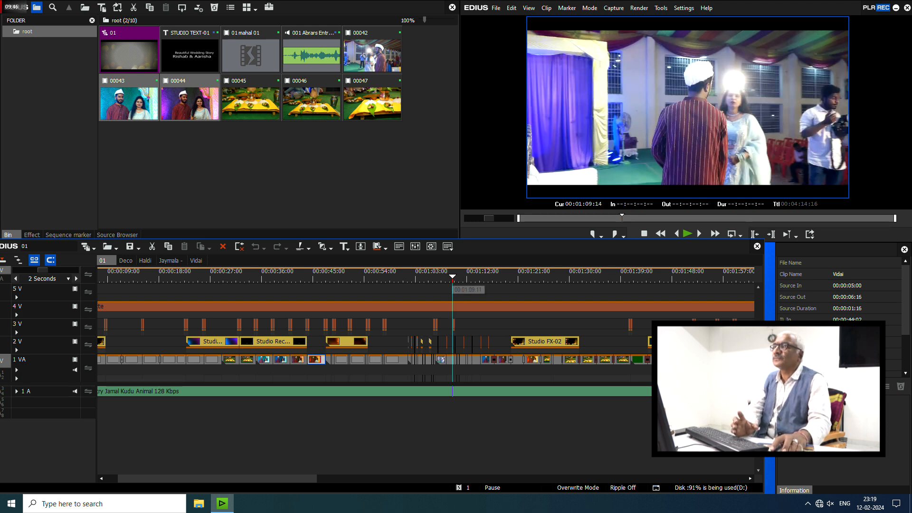
Step: Open project 05 from folder 05 of OUDTOOR PROJECTS in 2024 -NEW Data, without saving the current project
{"action": "left_click", "coordinate": [495, 8]}
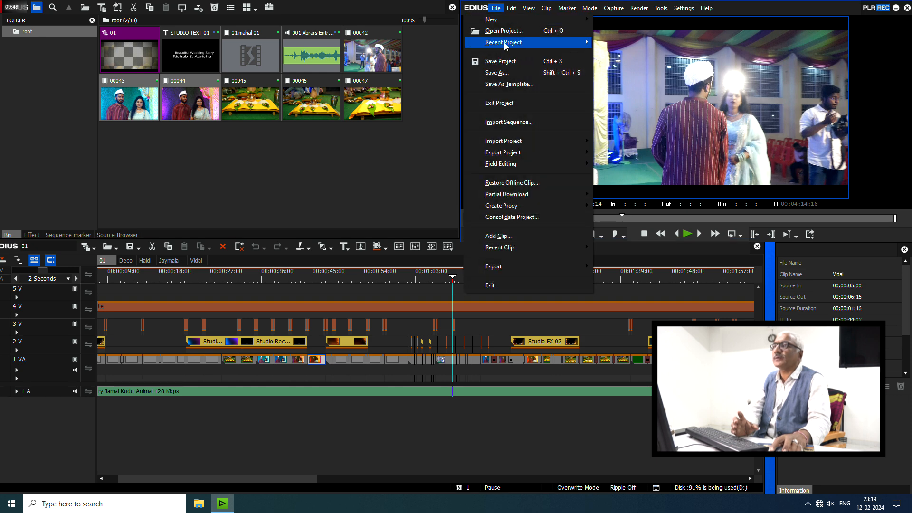
{"action": "mouse_move", "coordinate": [505, 45]}
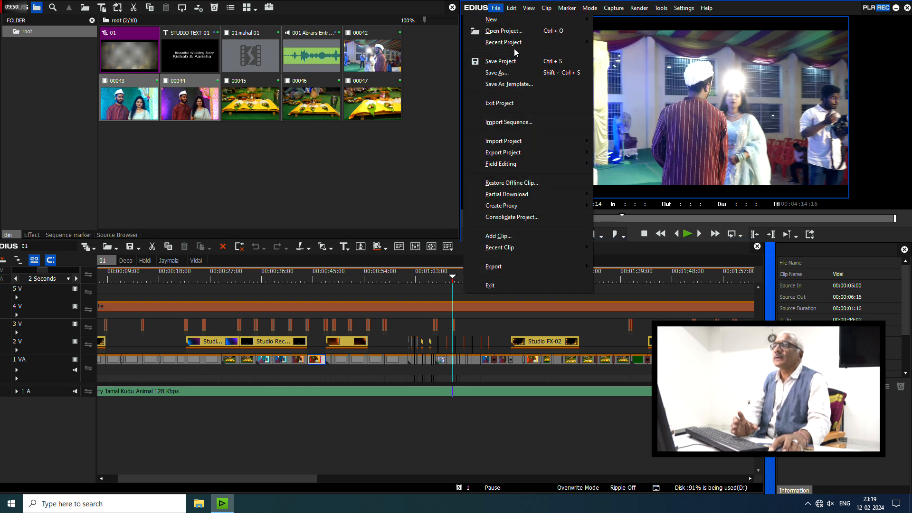
{"action": "left_click", "coordinate": [515, 32]}
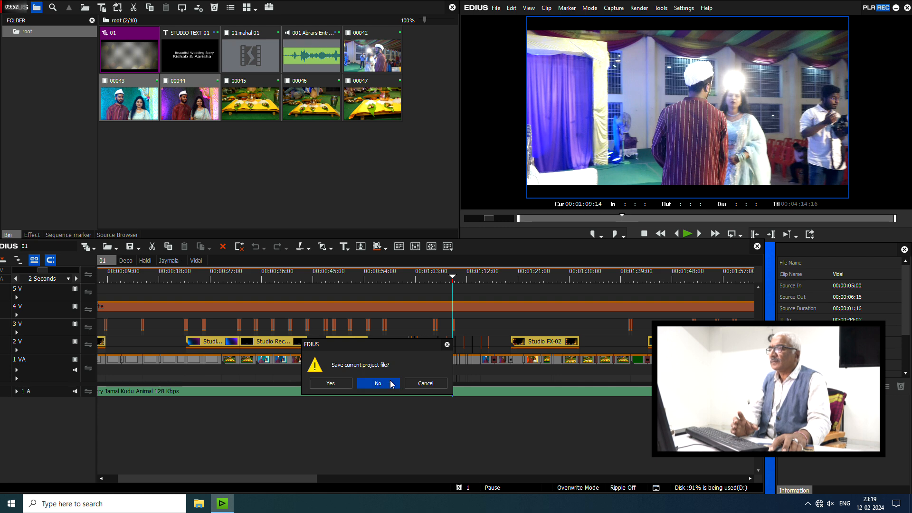
{"action": "left_click", "coordinate": [384, 383]}
{"action": "double_click", "coordinate": [94, 165]}
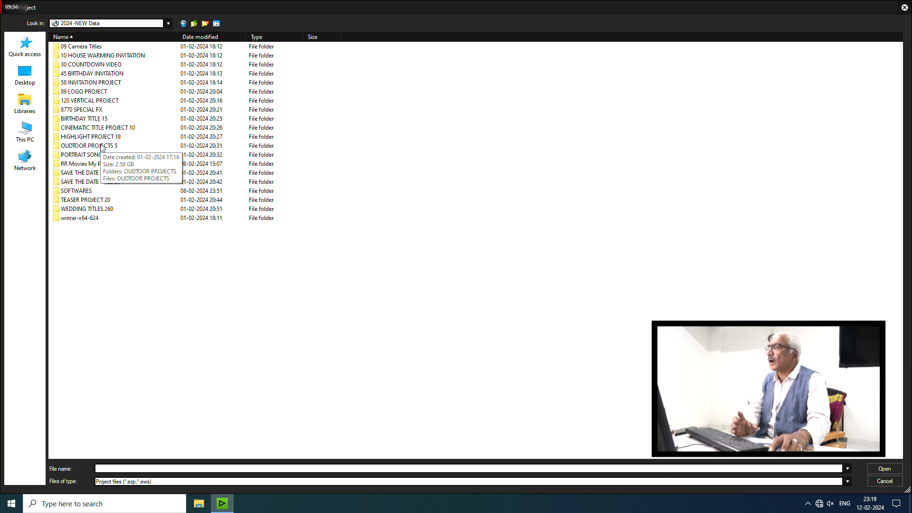
{"action": "double_click", "coordinate": [103, 146]}
{"action": "double_click", "coordinate": [97, 50]}
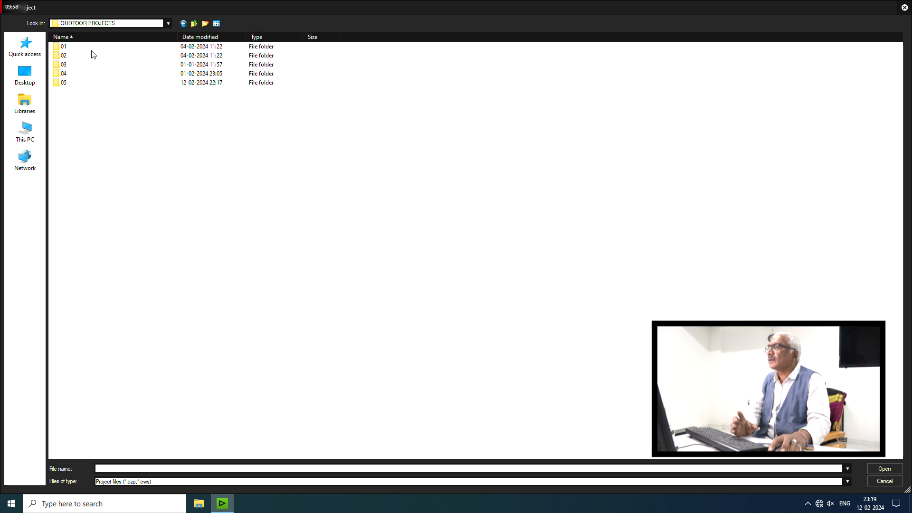
{"action": "double_click", "coordinate": [65, 83]}
{"action": "double_click", "coordinate": [63, 65]}
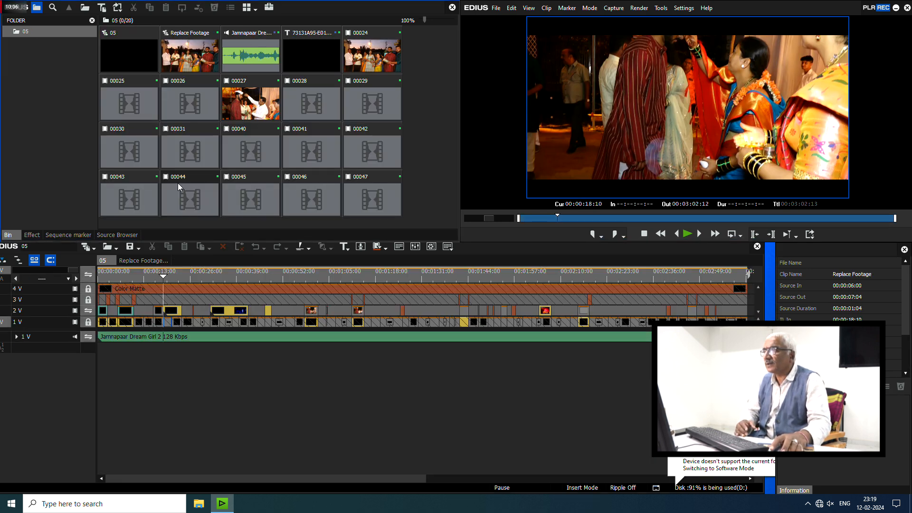
Step: View the nested Replace Footage sequence, then preview sequence 05 at 00:00:15:15
{"action": "left_click", "coordinate": [144, 261]}
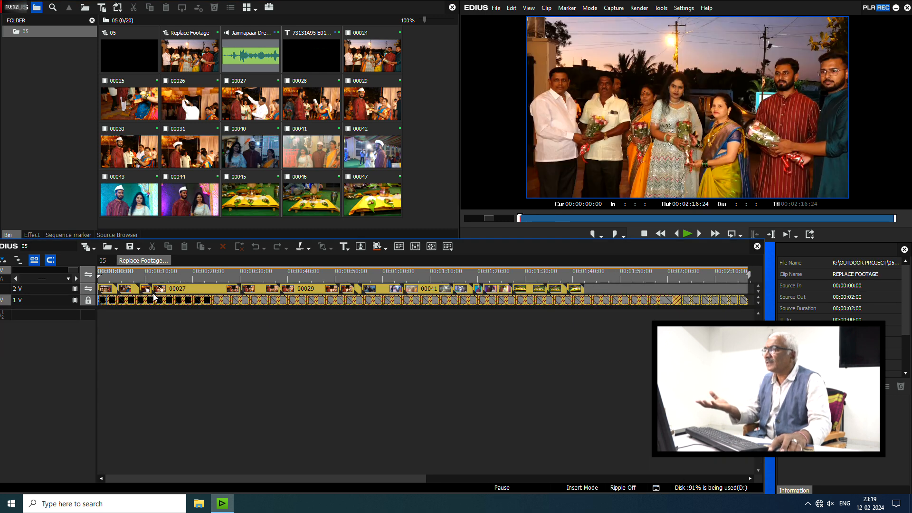
{"action": "left_click", "coordinate": [102, 260]}
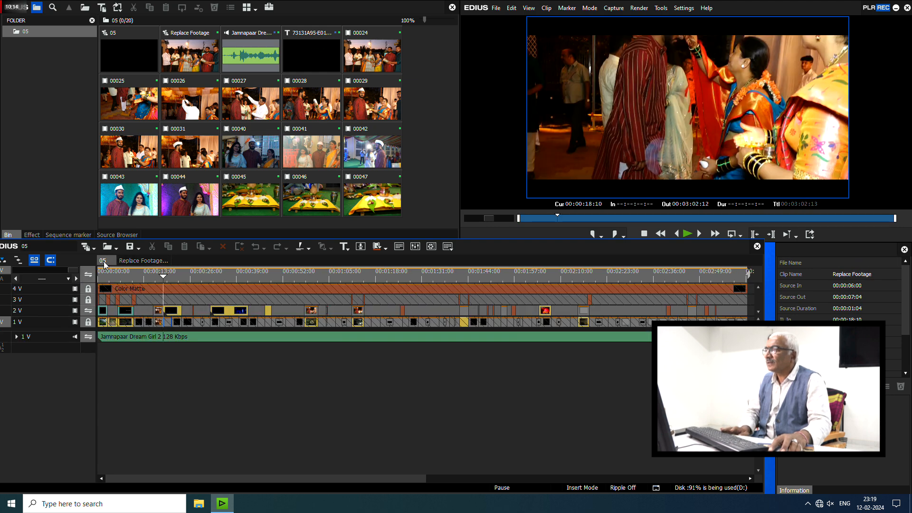
{"action": "left_click", "coordinate": [132, 278]}
{"action": "left_click_drag", "start_coordinate": [132, 278], "coordinate": [156, 291]}
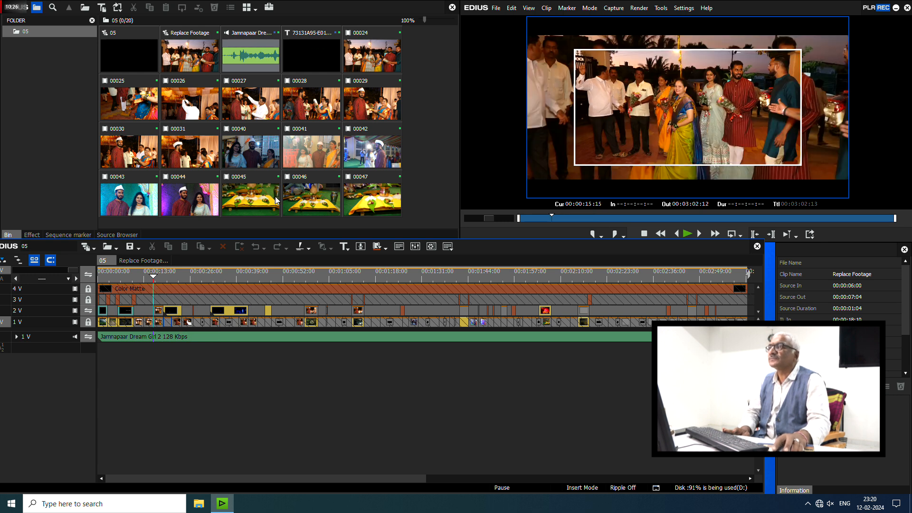
Step: Open the TEASER 1 project from folder 01 of 20 TEASER PROJECT in TEASER PROJECT 20, without saving the current project
{"action": "left_click", "coordinate": [496, 8]}
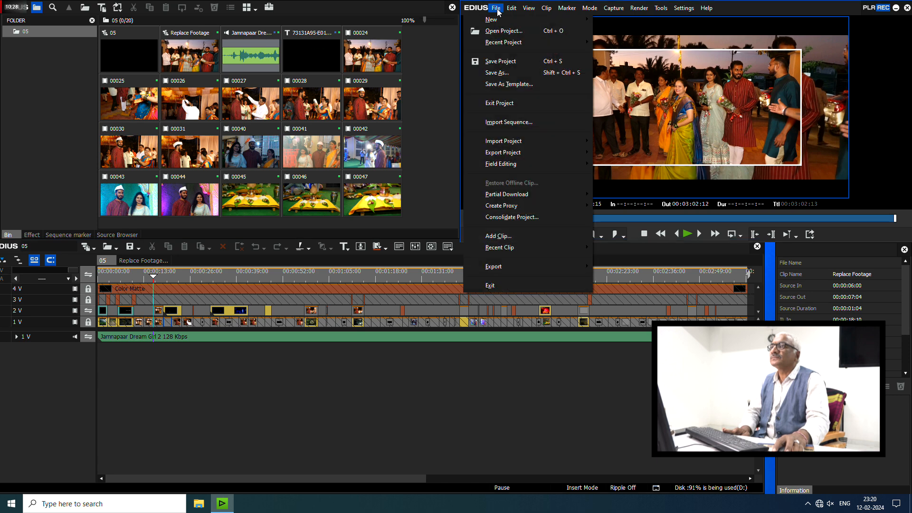
{"action": "left_click", "coordinate": [505, 31]}
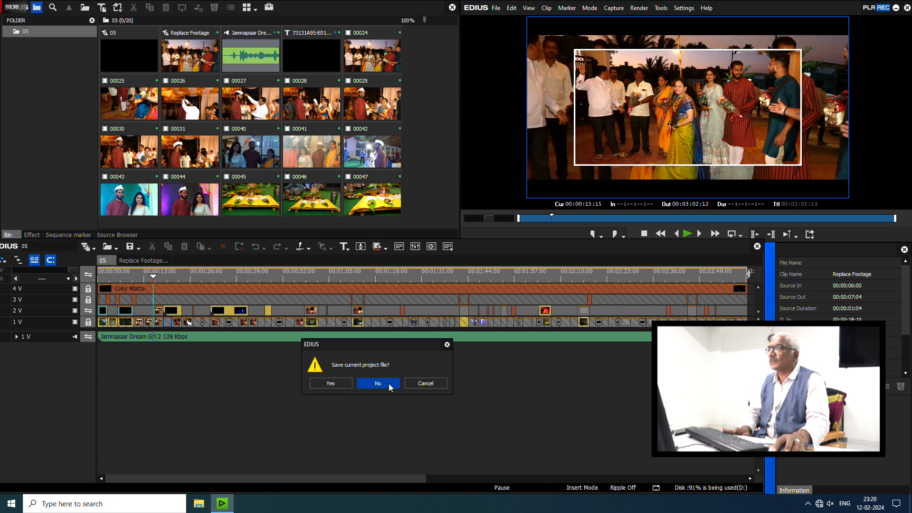
{"action": "left_click", "coordinate": [388, 383]}
{"action": "double_click", "coordinate": [97, 164]}
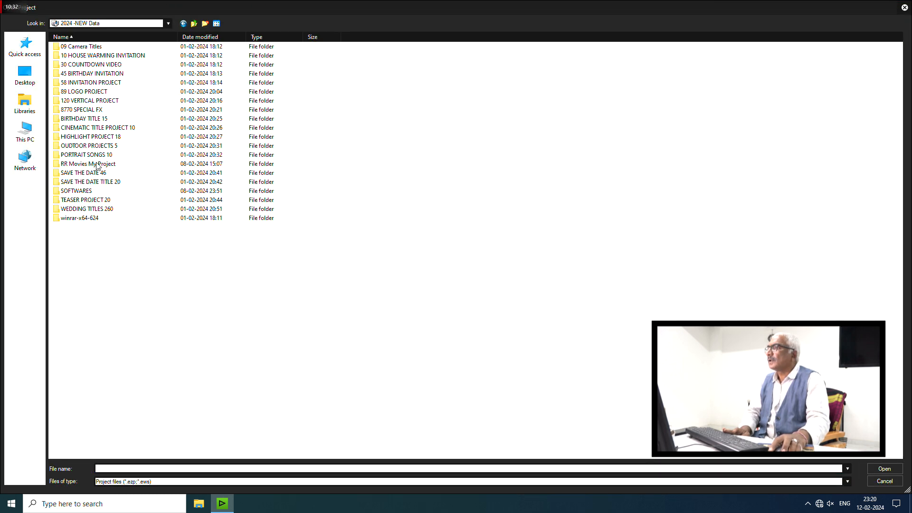
{"action": "double_click", "coordinate": [97, 200]}
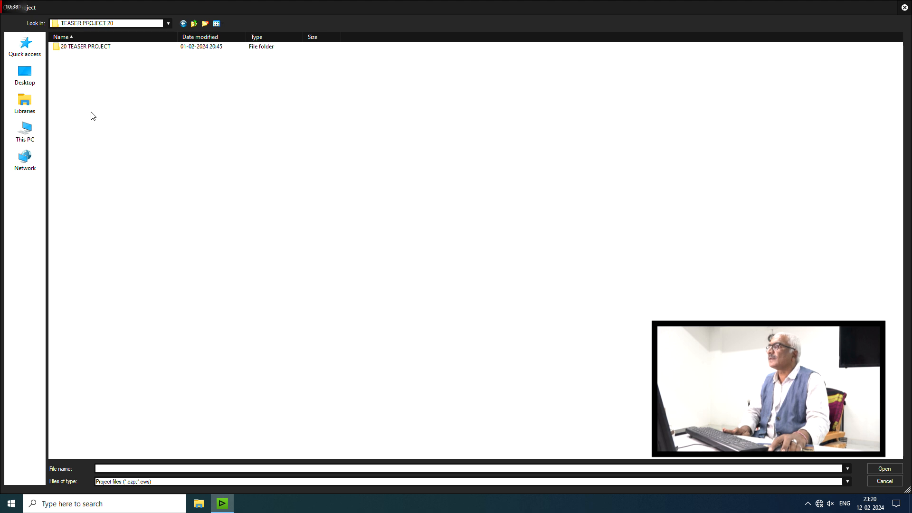
{"action": "double_click", "coordinate": [92, 47]}
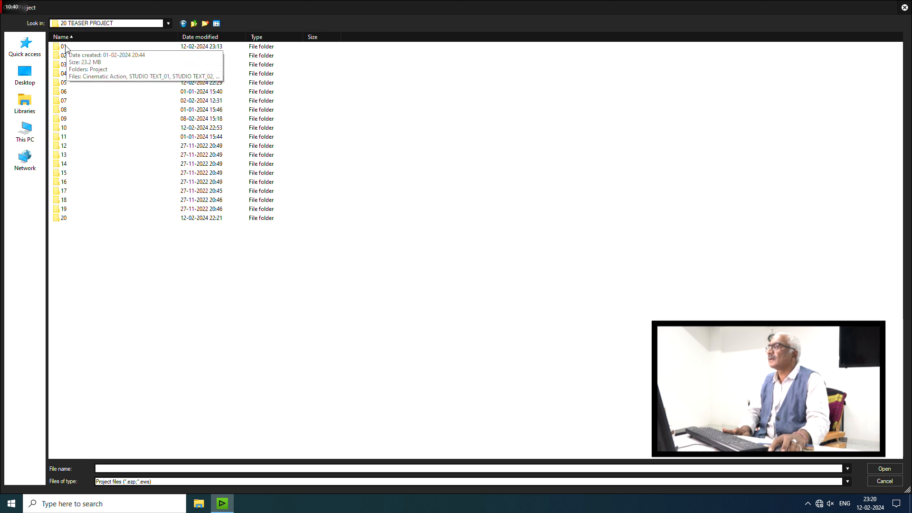
{"action": "double_click", "coordinate": [67, 45]}
{"action": "double_click", "coordinate": [72, 55]}
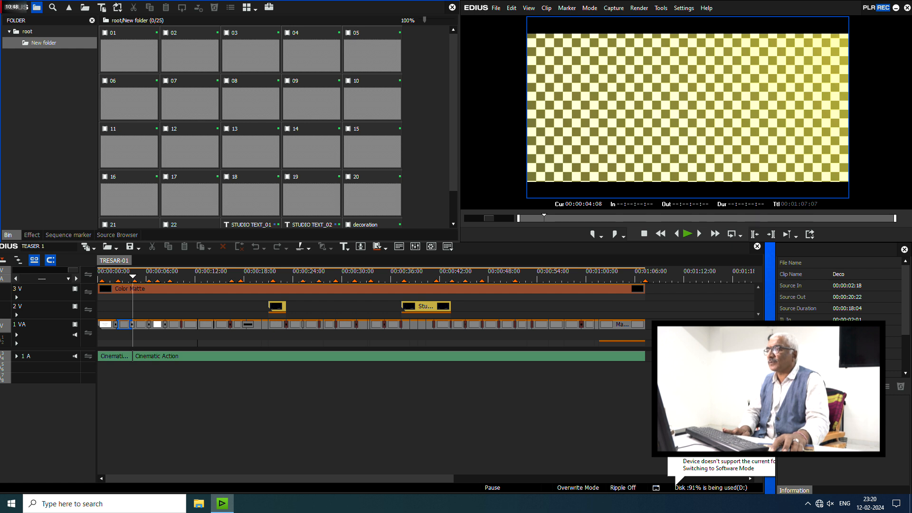
Step: Open the nested Master Footage sequence and import clips 00016 to 00047 from the STREAM folder into the bin's New folder
{"action": "left_click", "coordinate": [260, 326]}
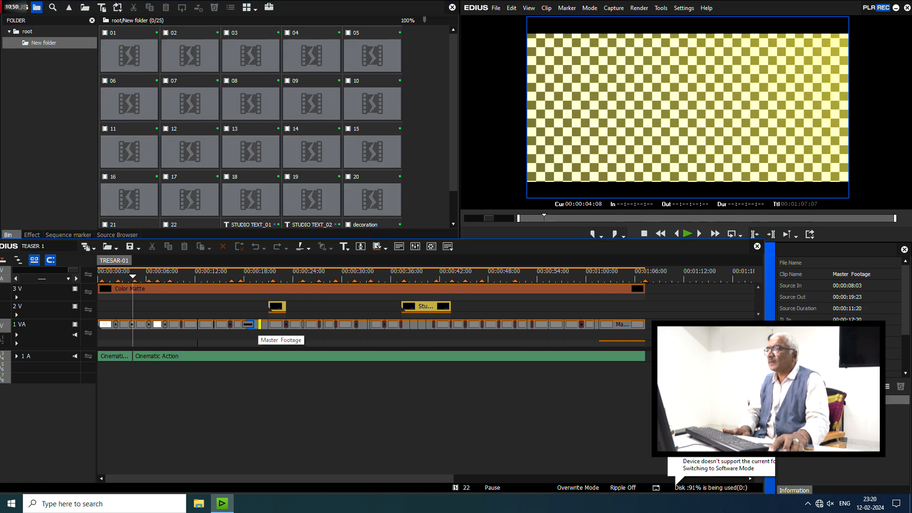
{"action": "double_click", "coordinate": [259, 326]}
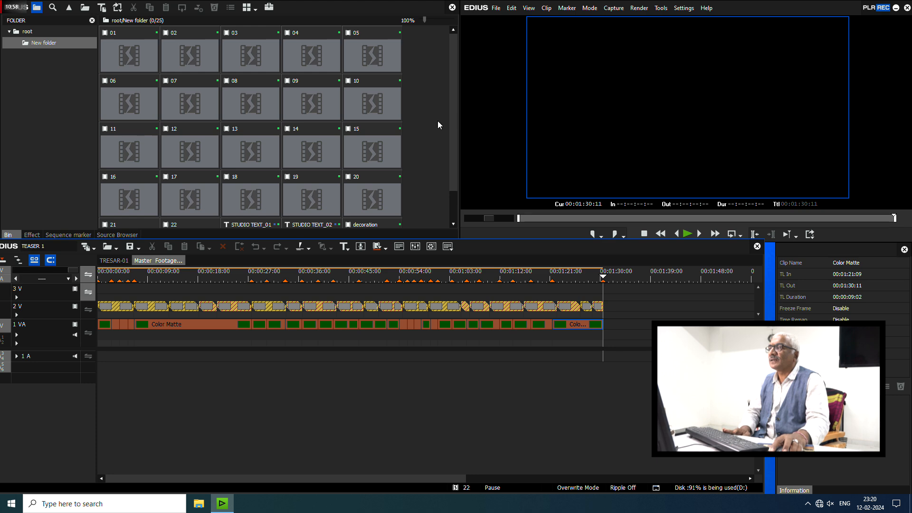
{"action": "scroll", "coordinate": [451, 113], "scroll_direction": "down", "scroll_amount": 1}
{"action": "double_click", "coordinate": [436, 199]}
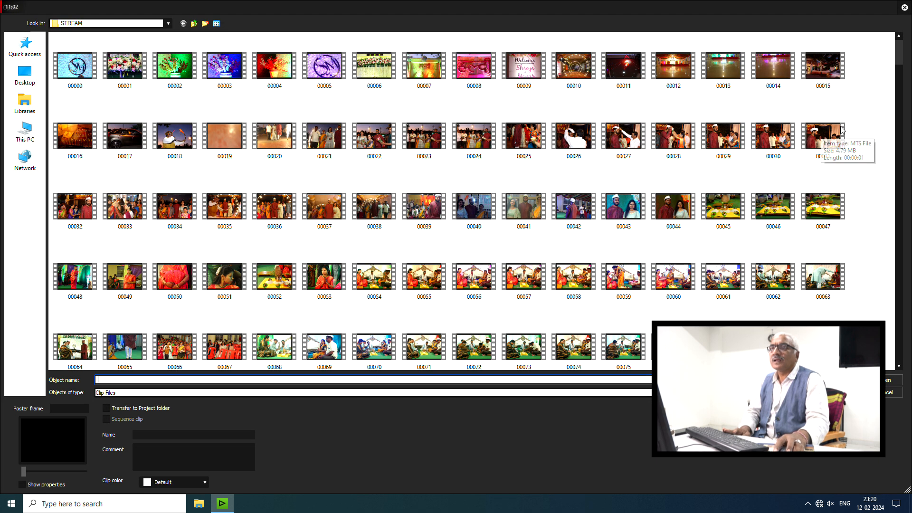
{"action": "left_click_drag", "start_coordinate": [854, 127], "coordinate": [68, 238]}
{"action": "left_click", "coordinate": [889, 382]}
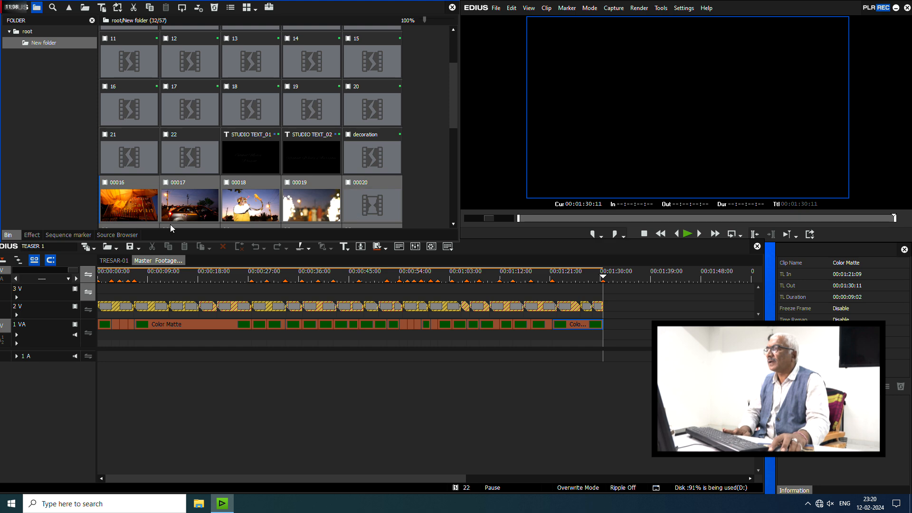
Step: Place clips 00016 to 00047 at the start of the Master Footage sequence, and preview sequence TRESAR-01 at 00:00:27:06
{"action": "left_click_drag", "start_coordinate": [129, 201], "coordinate": [106, 316]}
{"action": "left_click", "coordinate": [114, 260]}
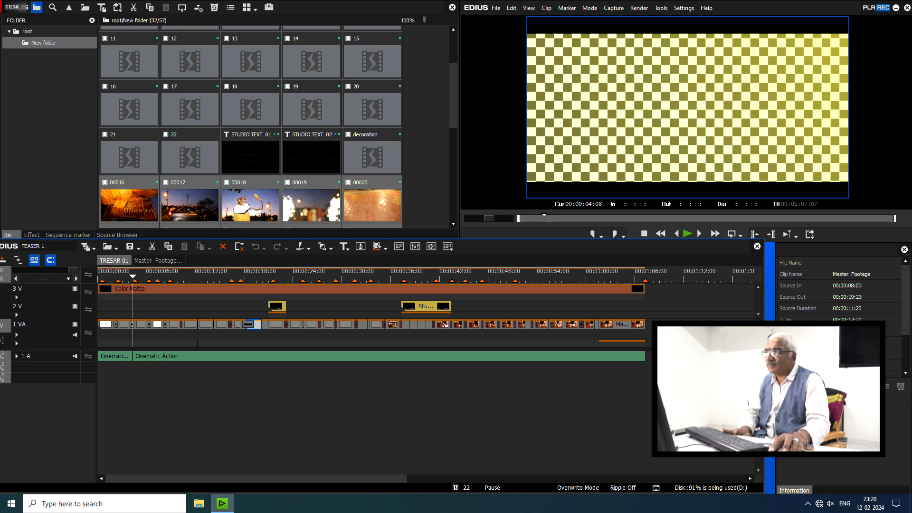
{"action": "left_click", "coordinate": [317, 277]}
{"action": "mouse_move", "coordinate": [317, 278]}
{"action": "left_mouse_down"}
{"action": "mouse_move", "coordinate": [608, 298]}
{"action": "mouse_move", "coordinate": [375, 311]}
{"action": "mouse_move", "coordinate": [319, 273]}
{"action": "left_mouse_up"}
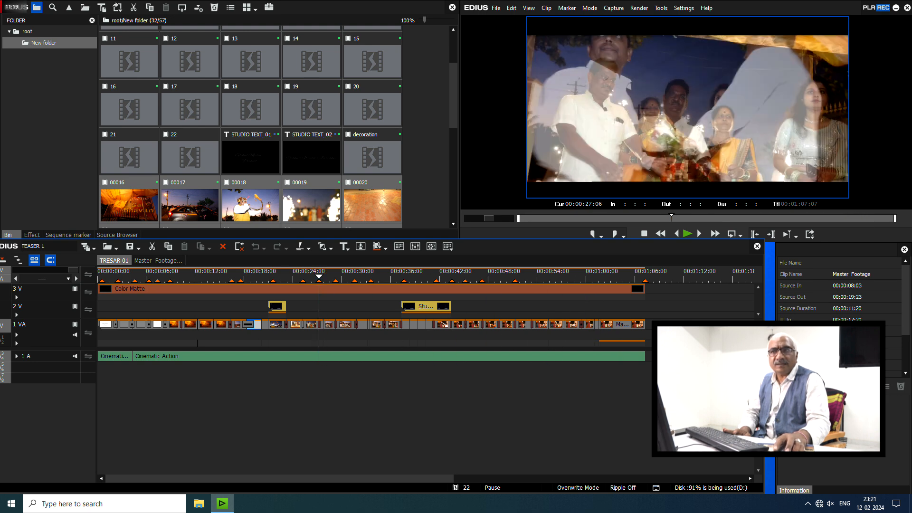